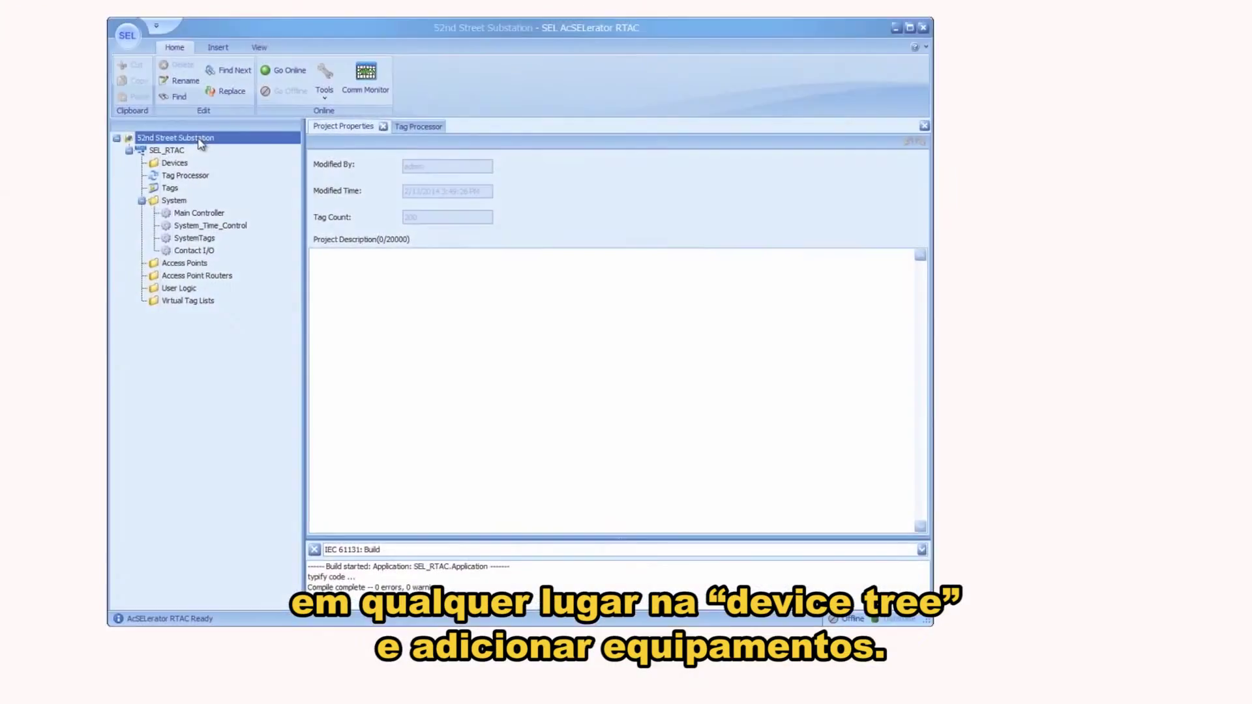
Add a 300 Series 351S device with SEL Protocol under SEL_RTAC, using the Client - Serial connection type
right_click(213, 161)
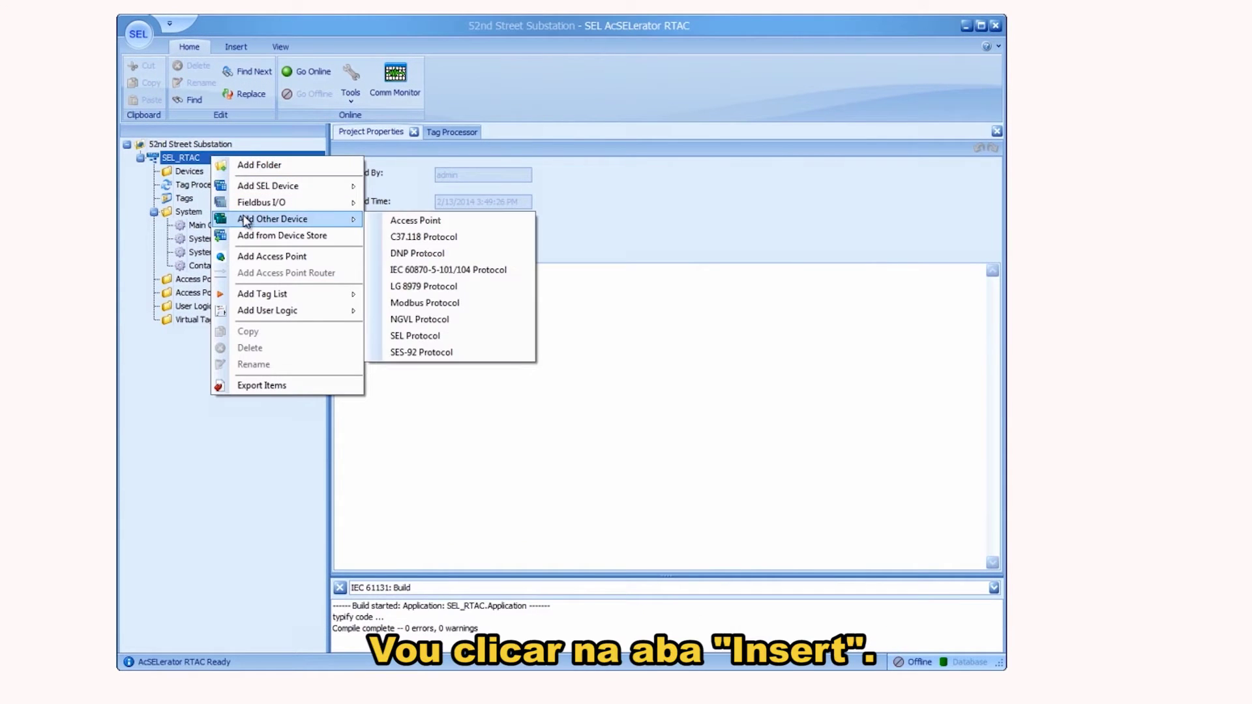
left_click(236, 48)
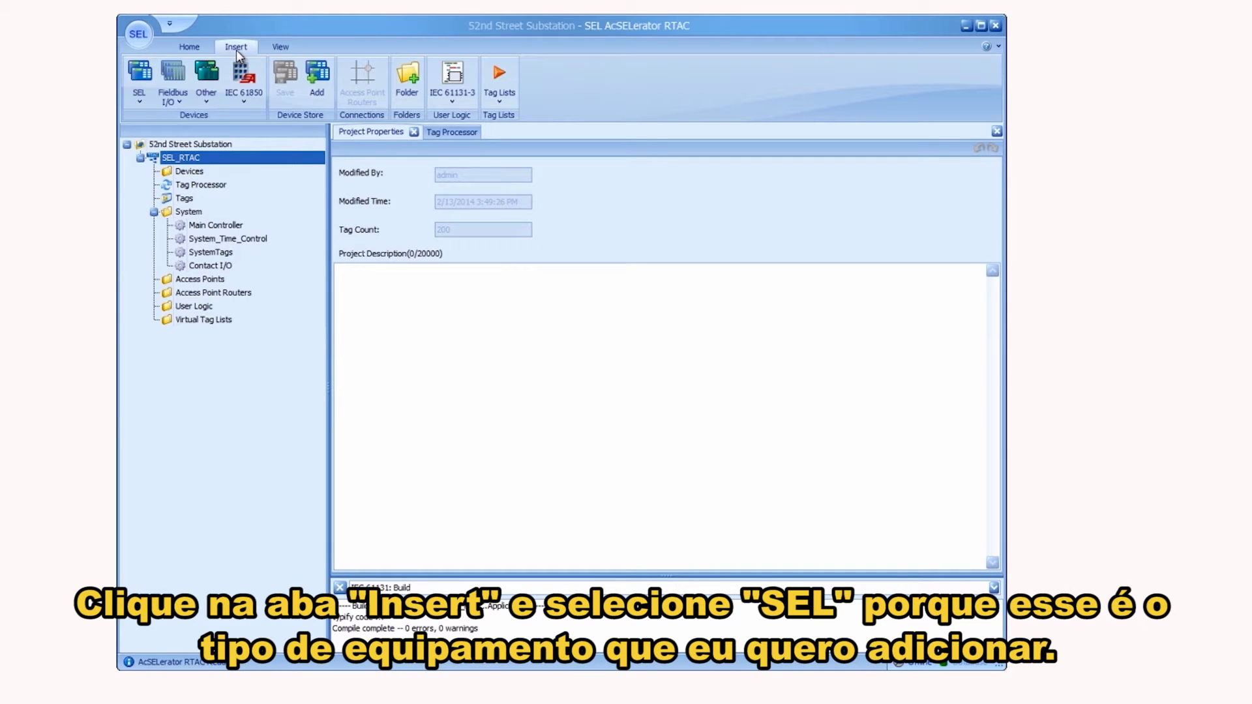
left_click(145, 90)
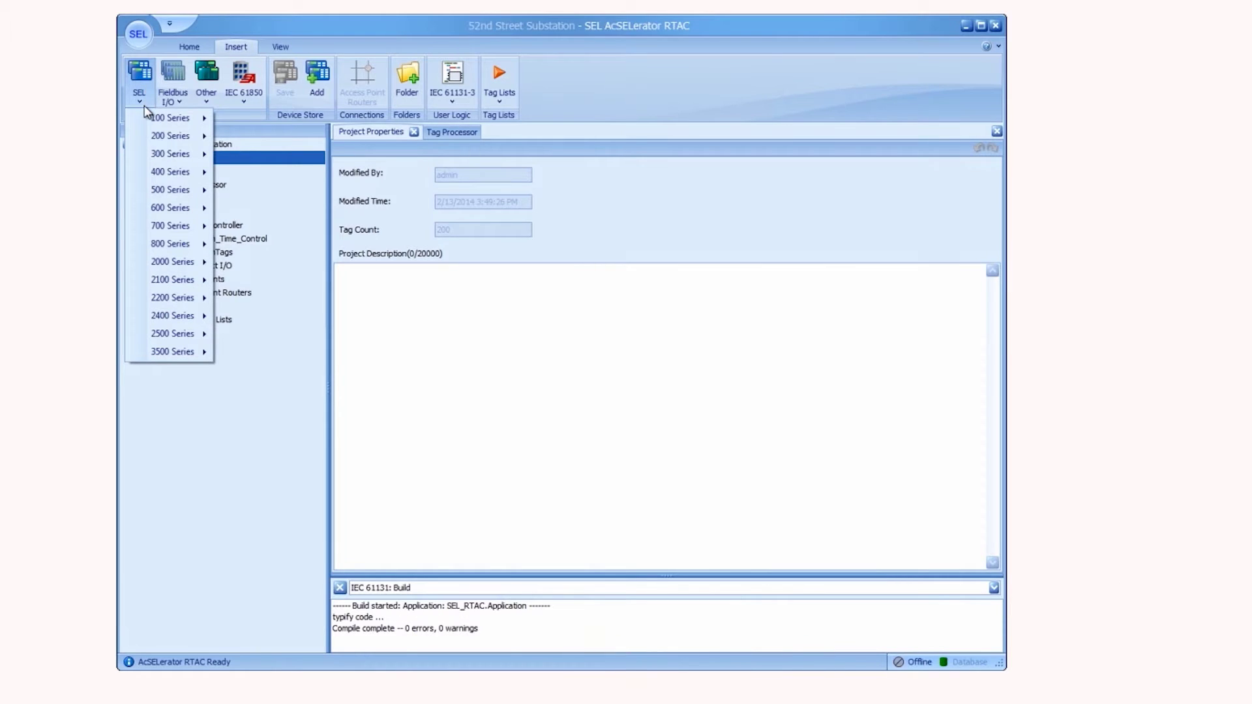
mouse_move(166, 155)
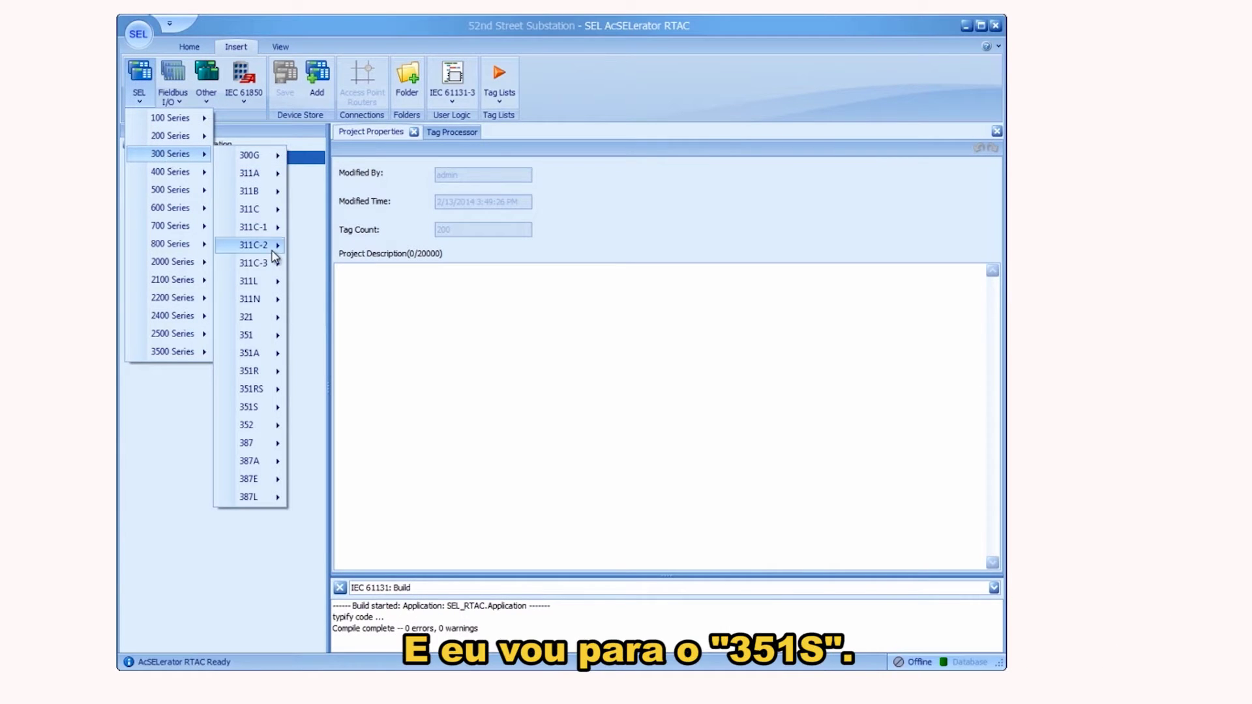
mouse_move(268, 389)
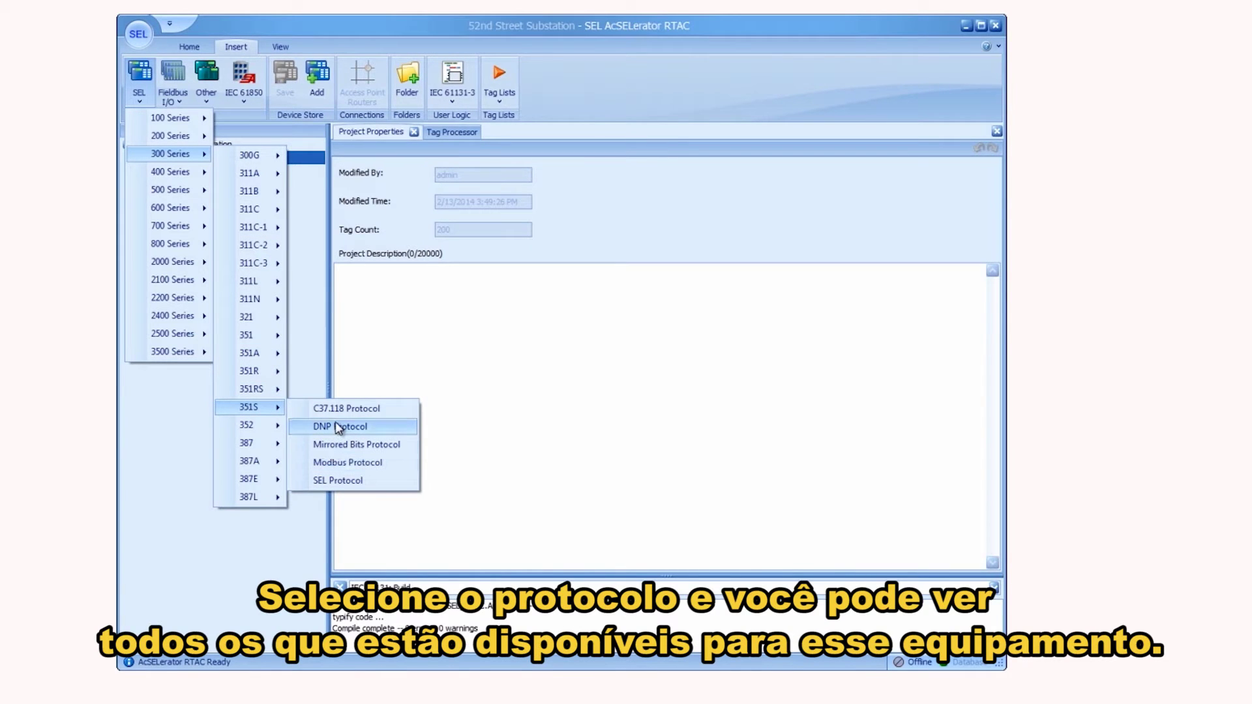
left_click(339, 481)
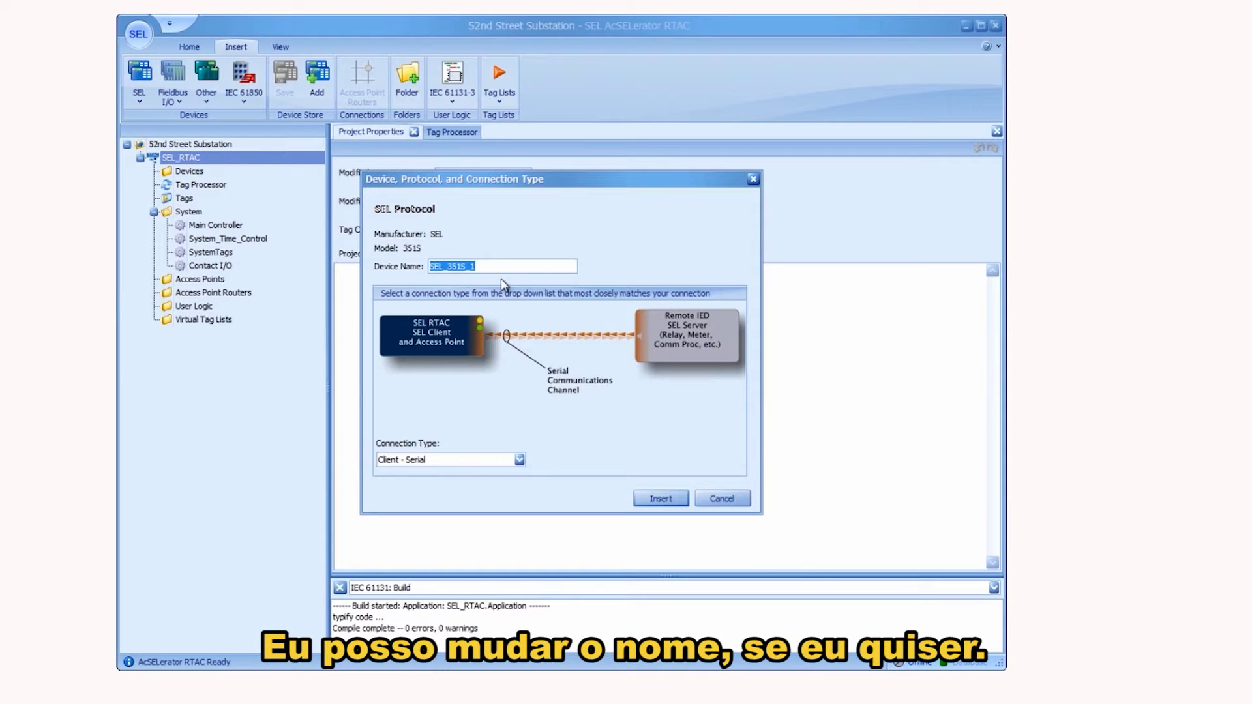
left_click(519, 459)
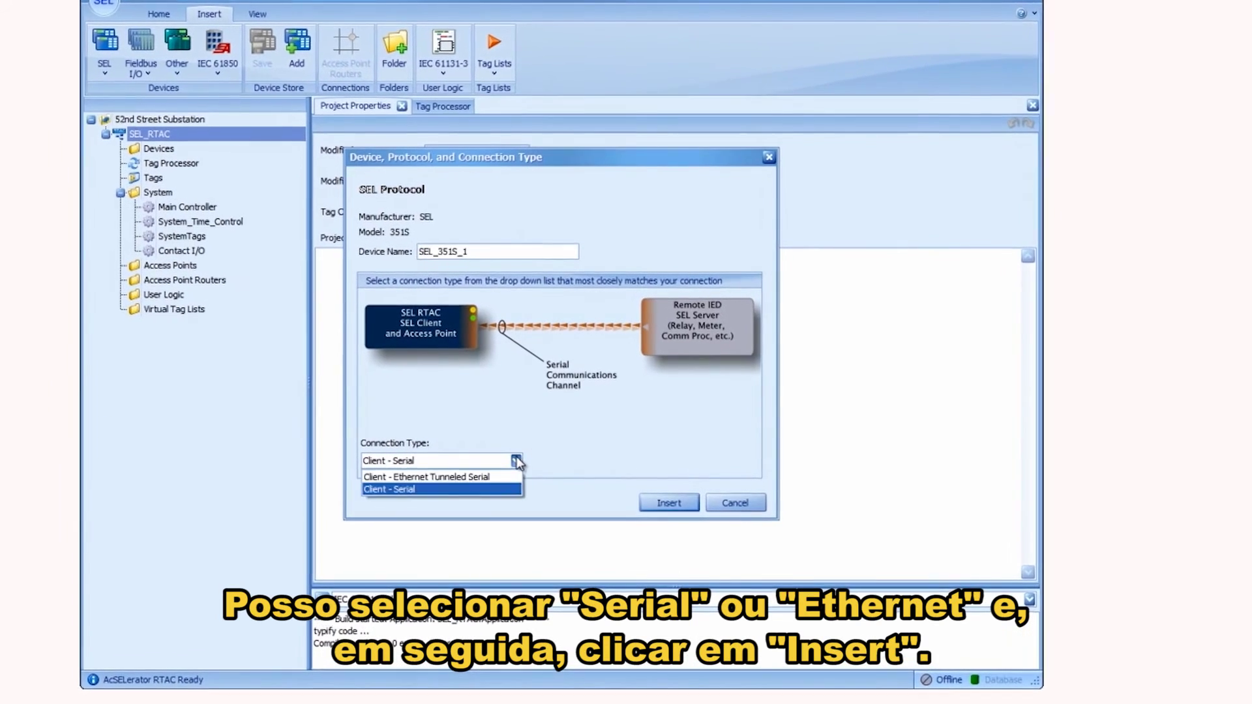
left_click(509, 489)
left_click(669, 503)
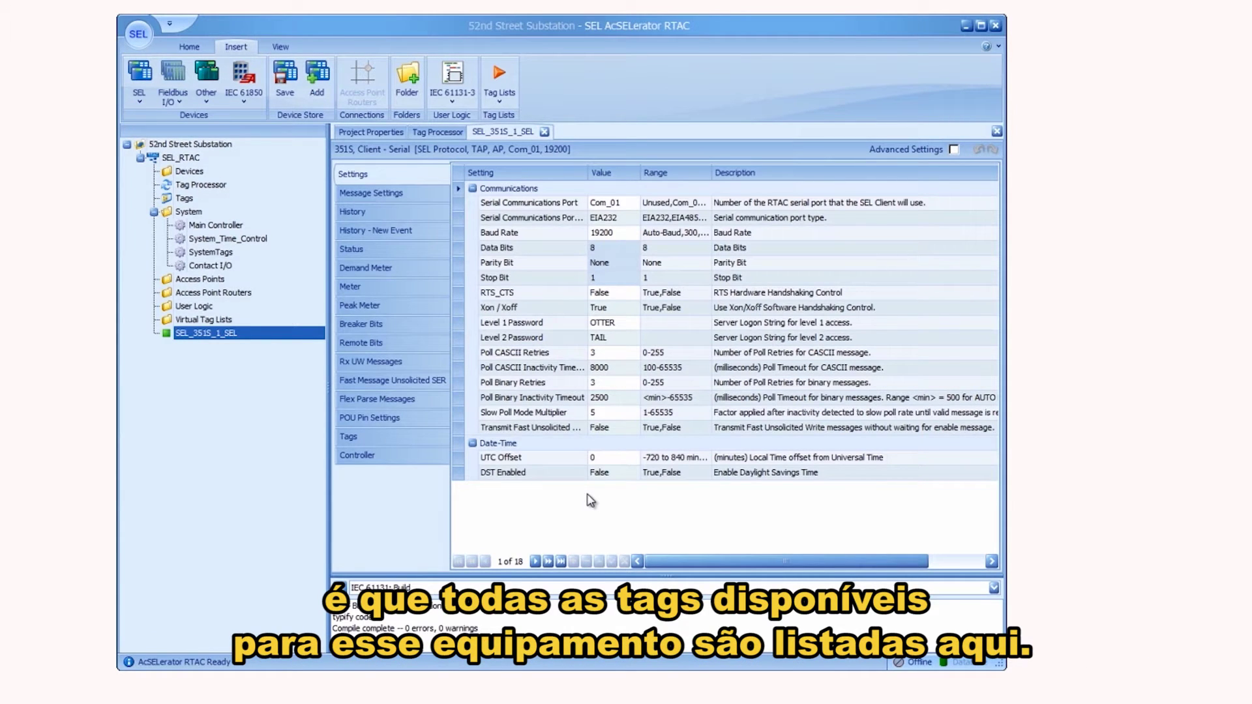
Search the 351S device's Meter tags for "52" and enable the FM_INST_52A tag
left_click(410, 286)
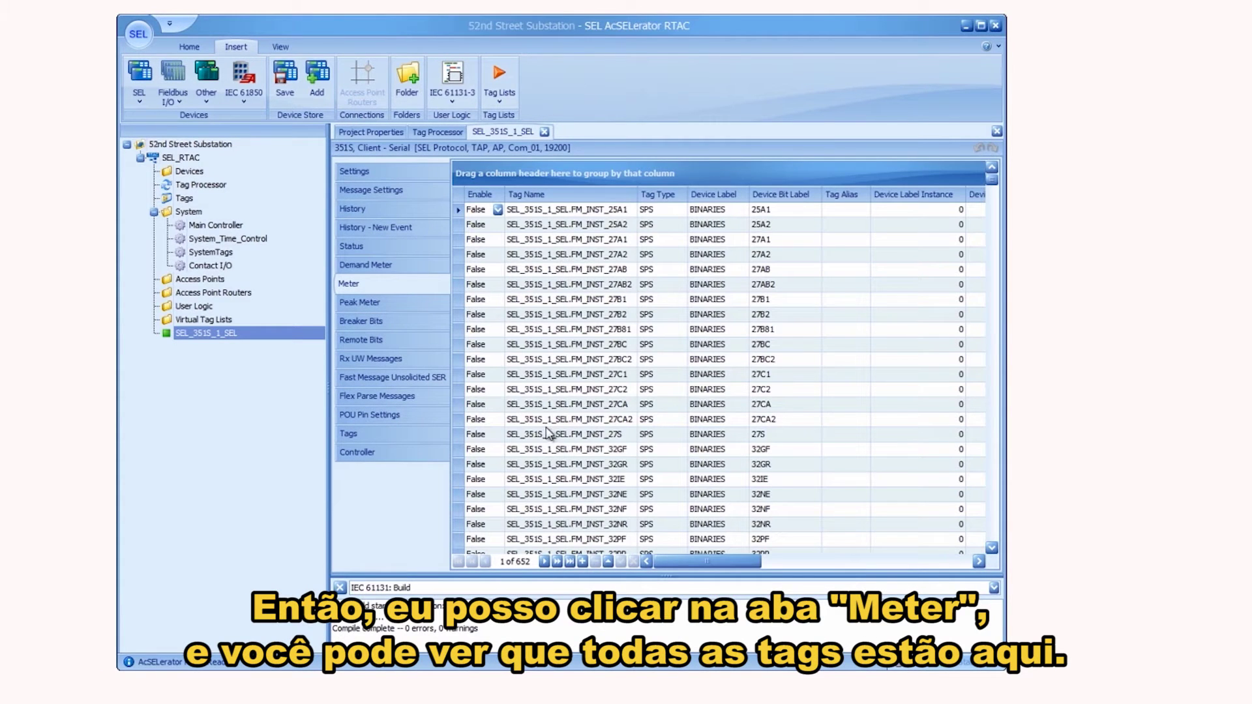
left_click(385, 171)
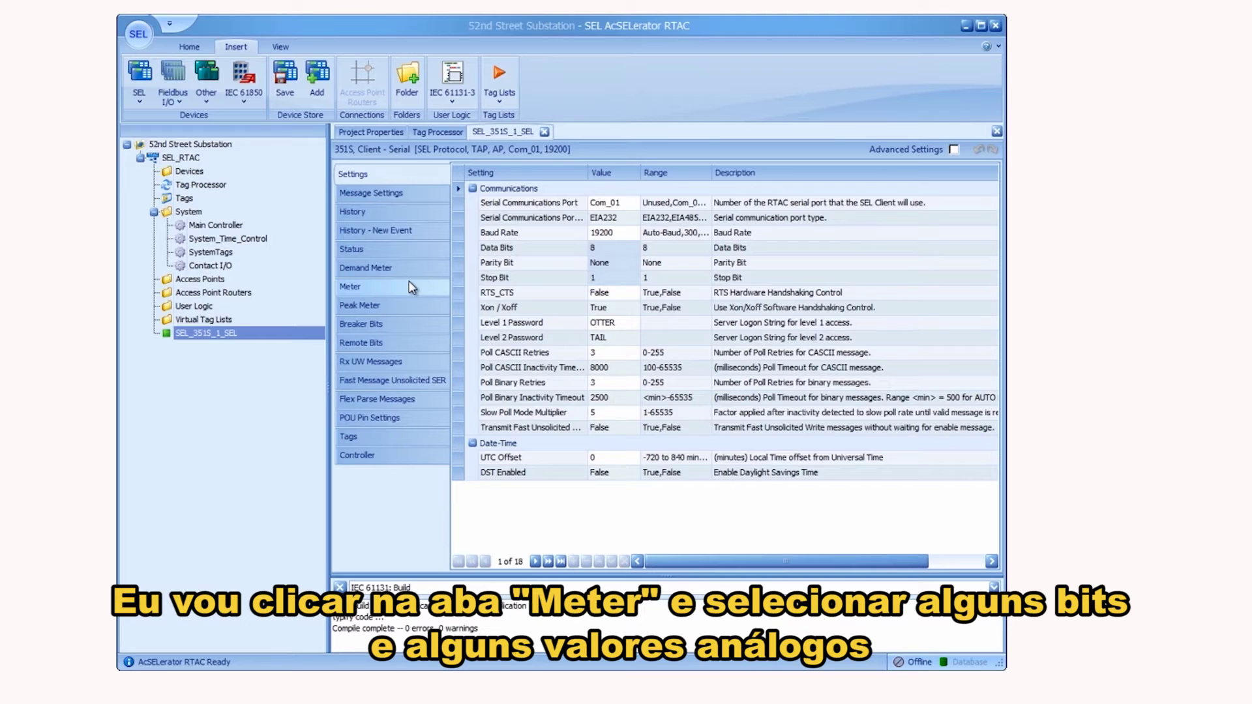
left_click(410, 287)
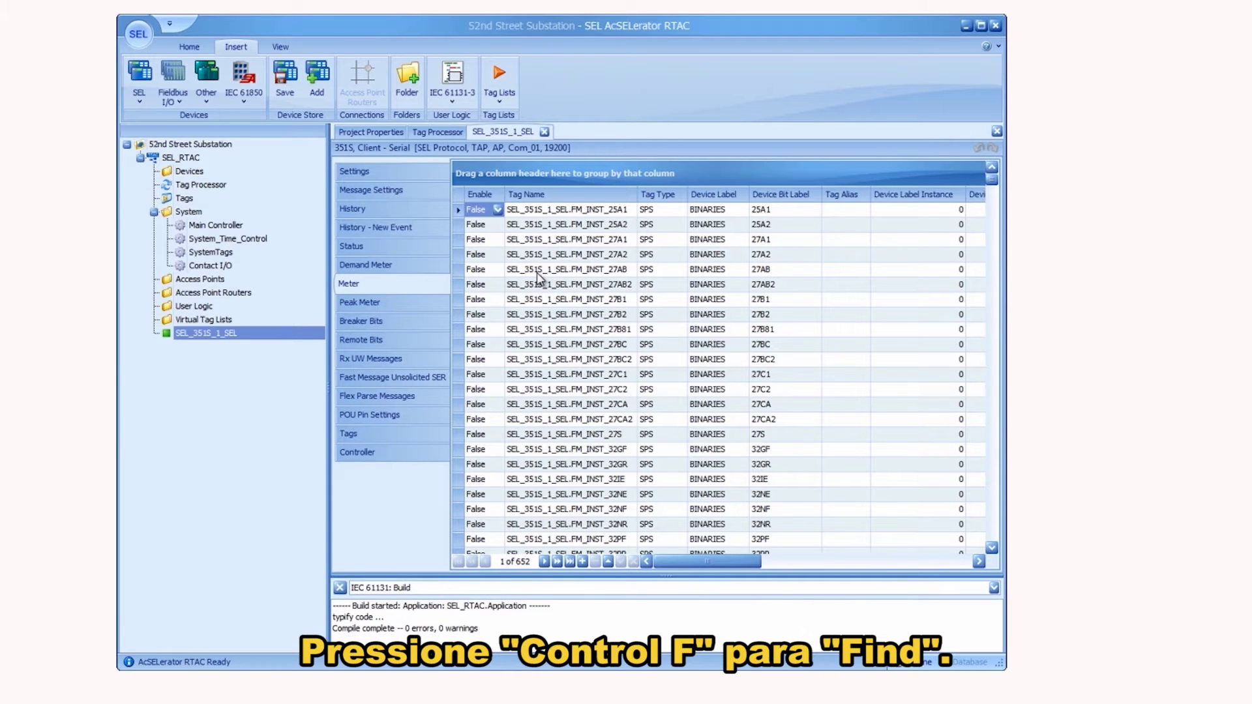
key("ctrl+f")
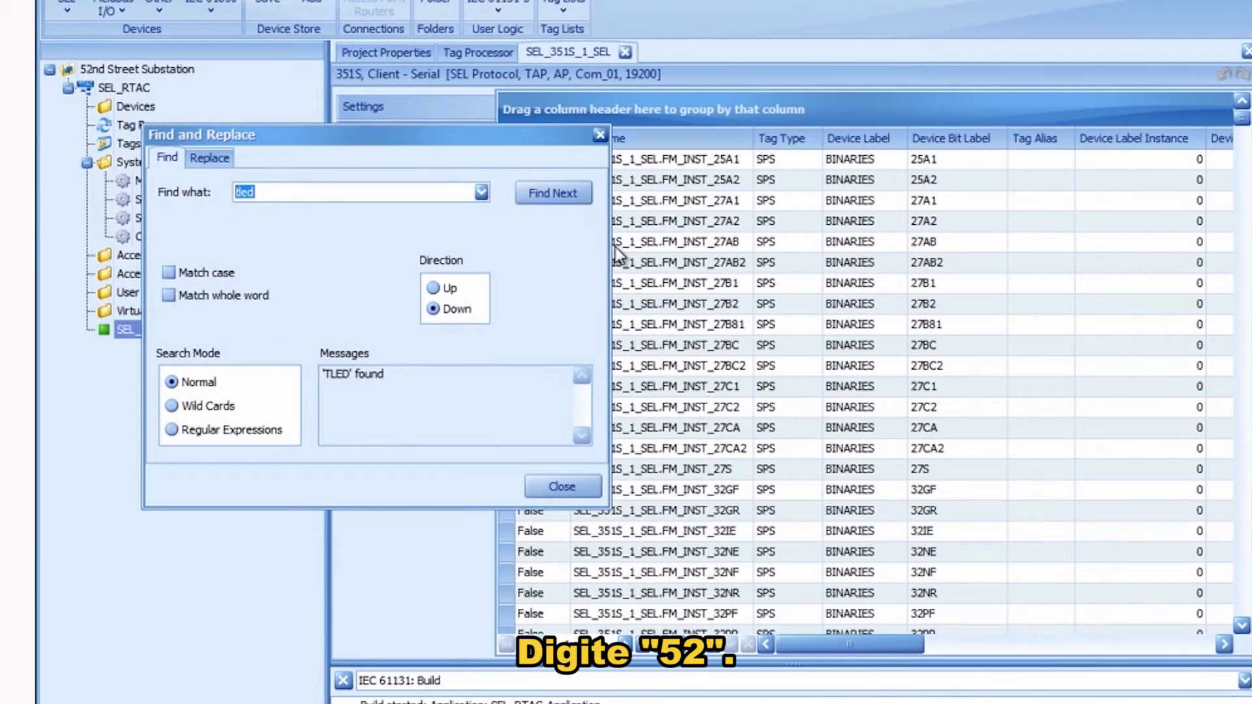
type("52")
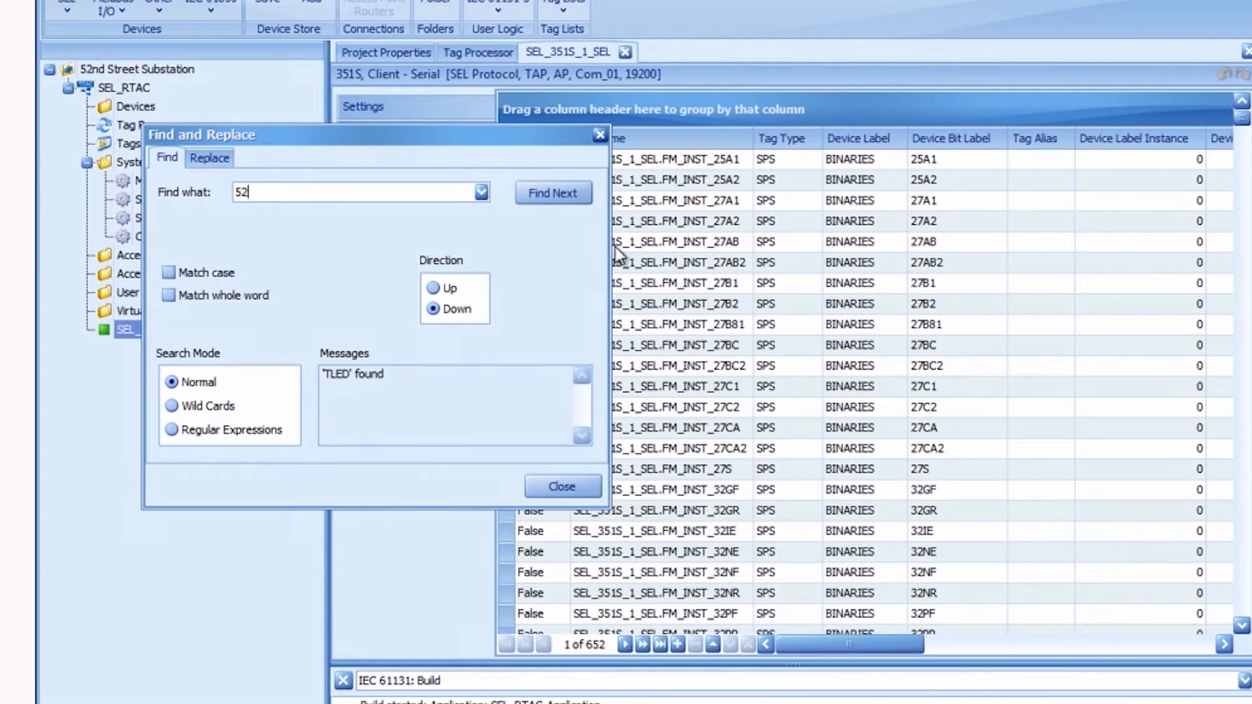
left_click(569, 195)
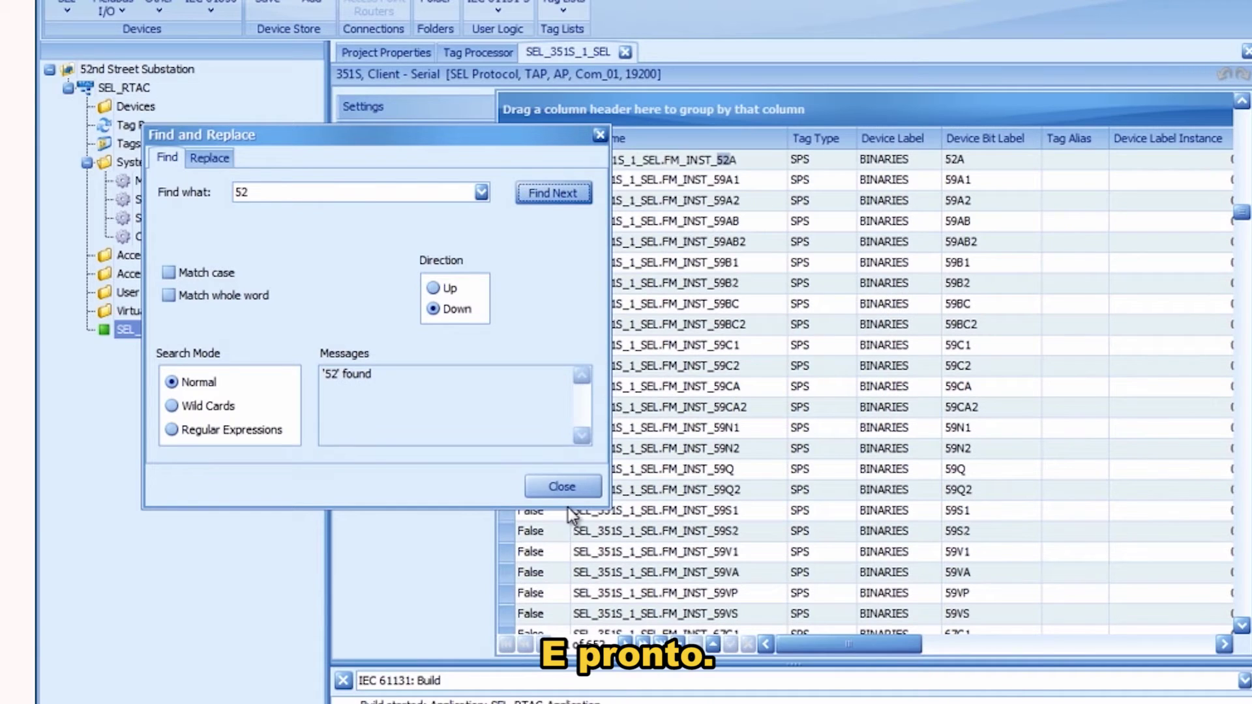
left_click(566, 489)
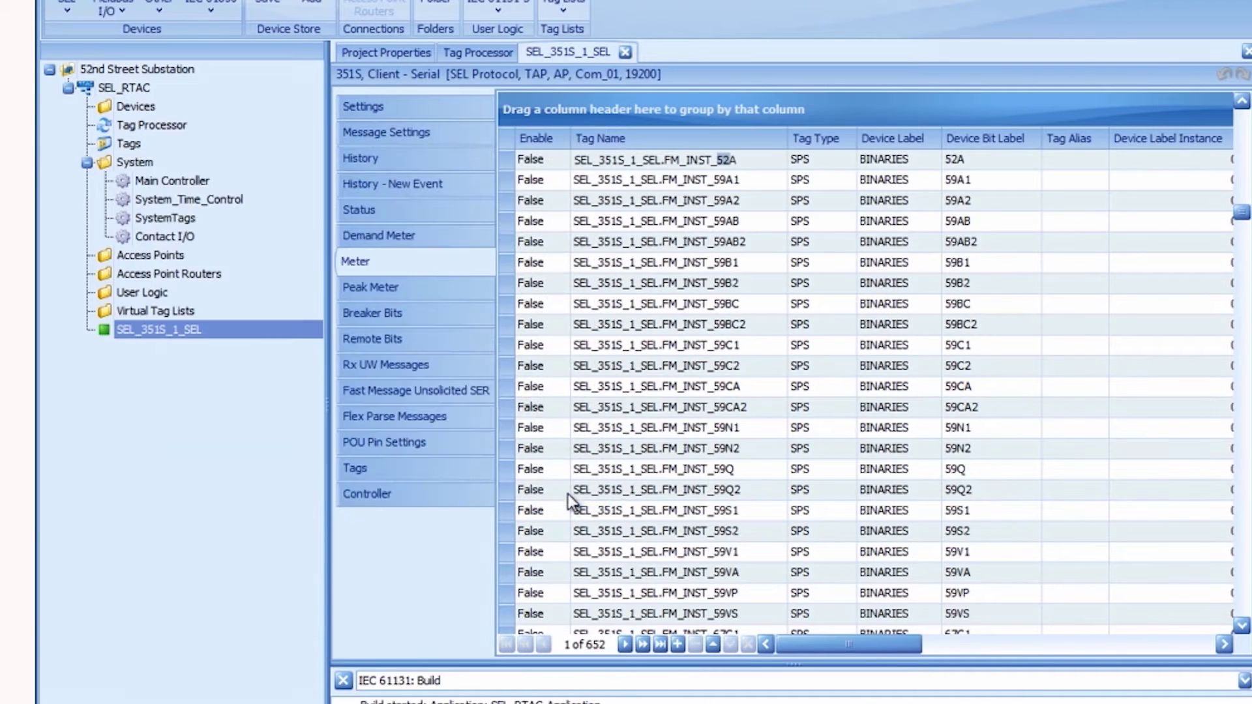
double_click(539, 159)
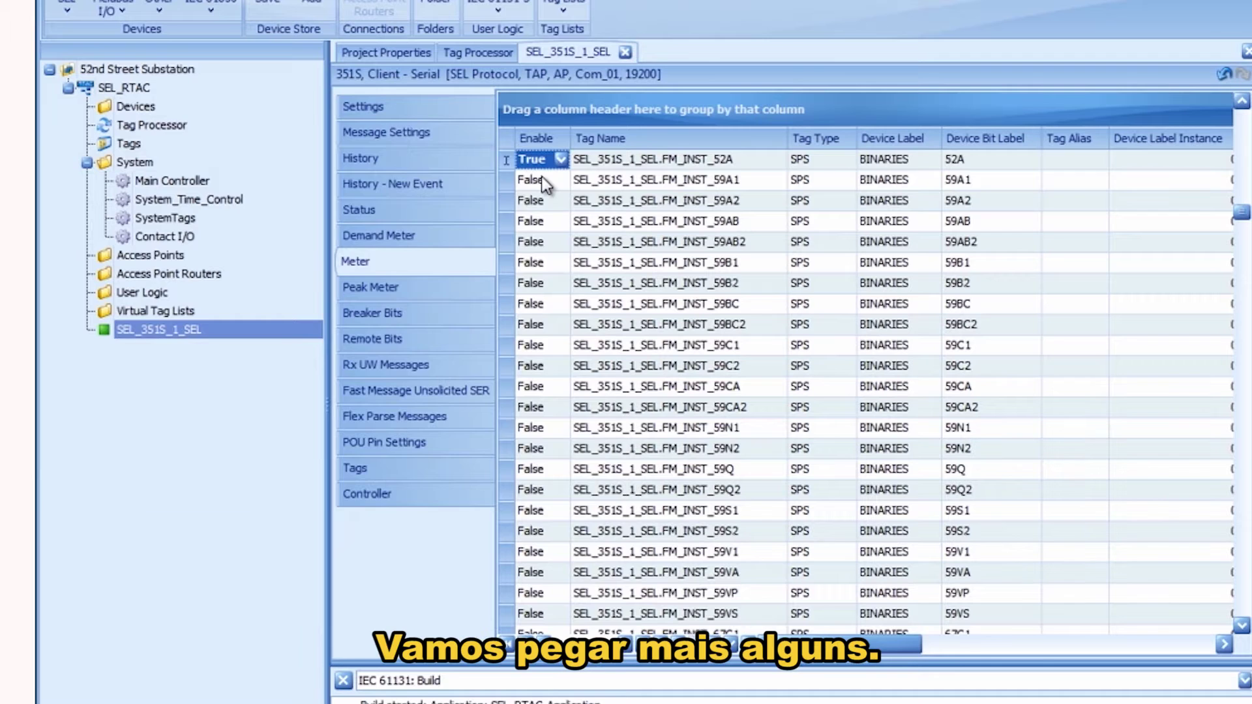
Search the Meter tags for "tled" and enable the TLED11, TLED12 and TLED13 tags
key("ctrl+f")
type("tled")
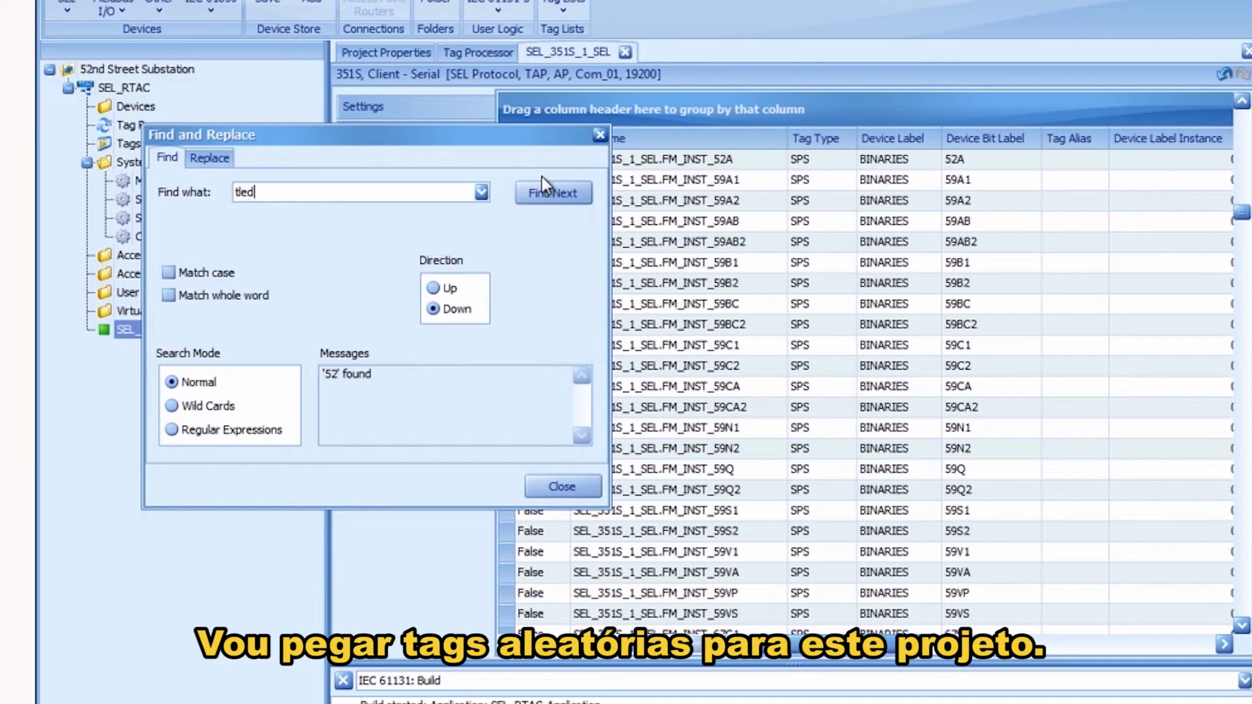
left_click(550, 193)
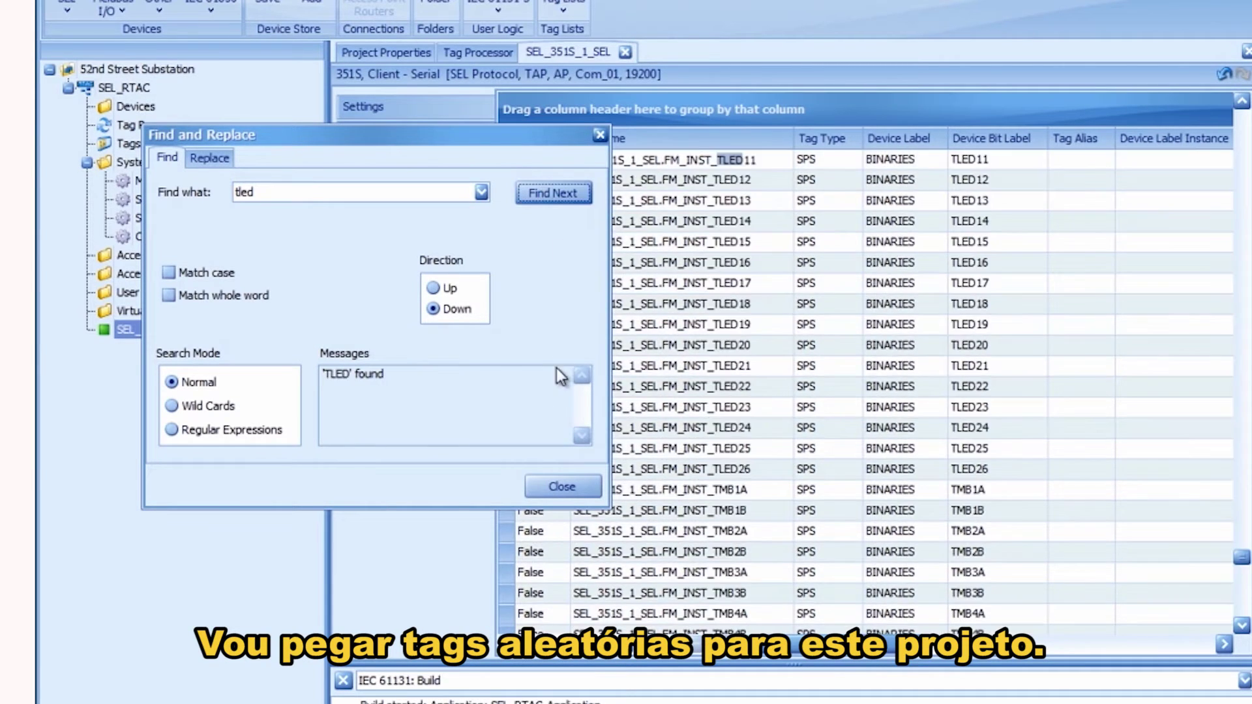
left_click(562, 486)
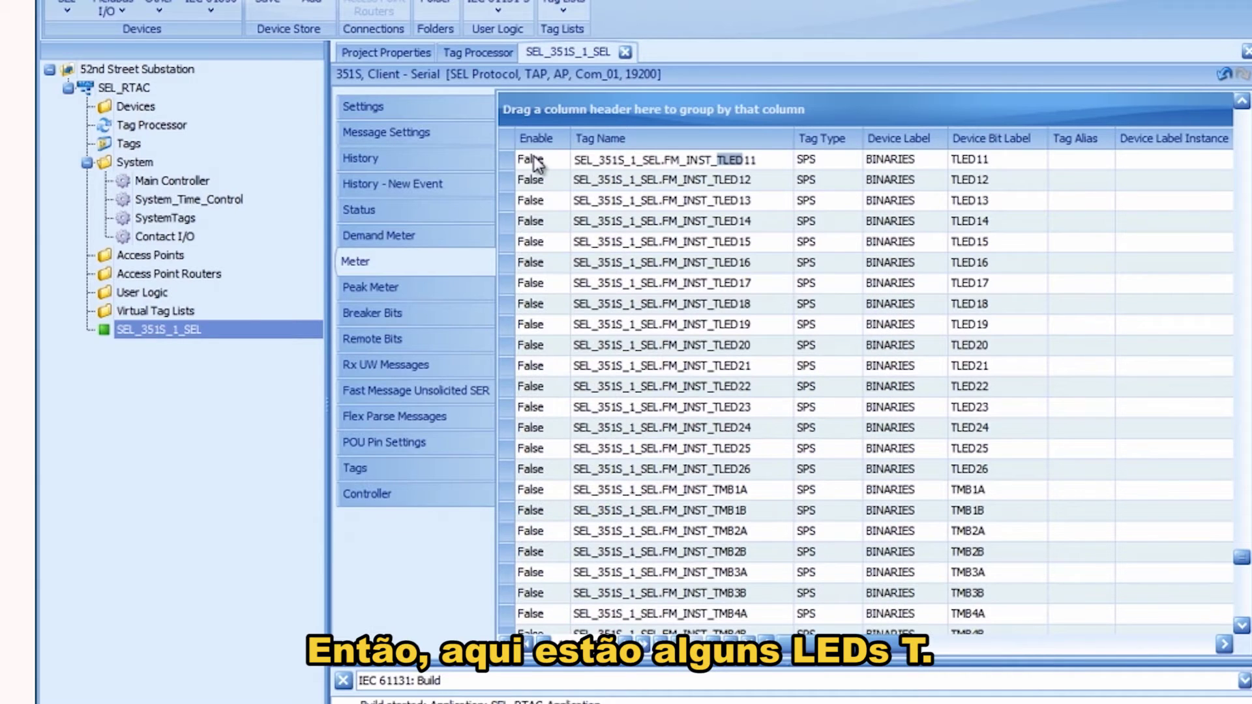
left_click(534, 162)
double_click(533, 162)
double_click(534, 181)
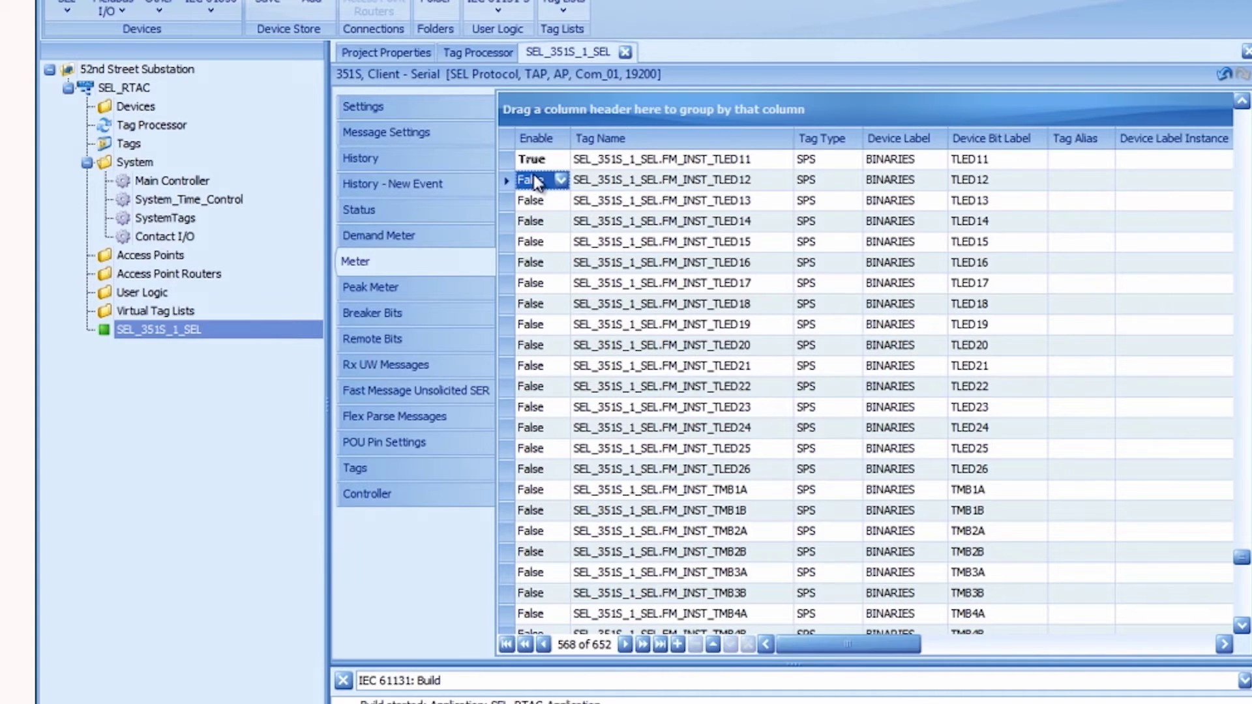
left_click(538, 201)
double_click(538, 201)
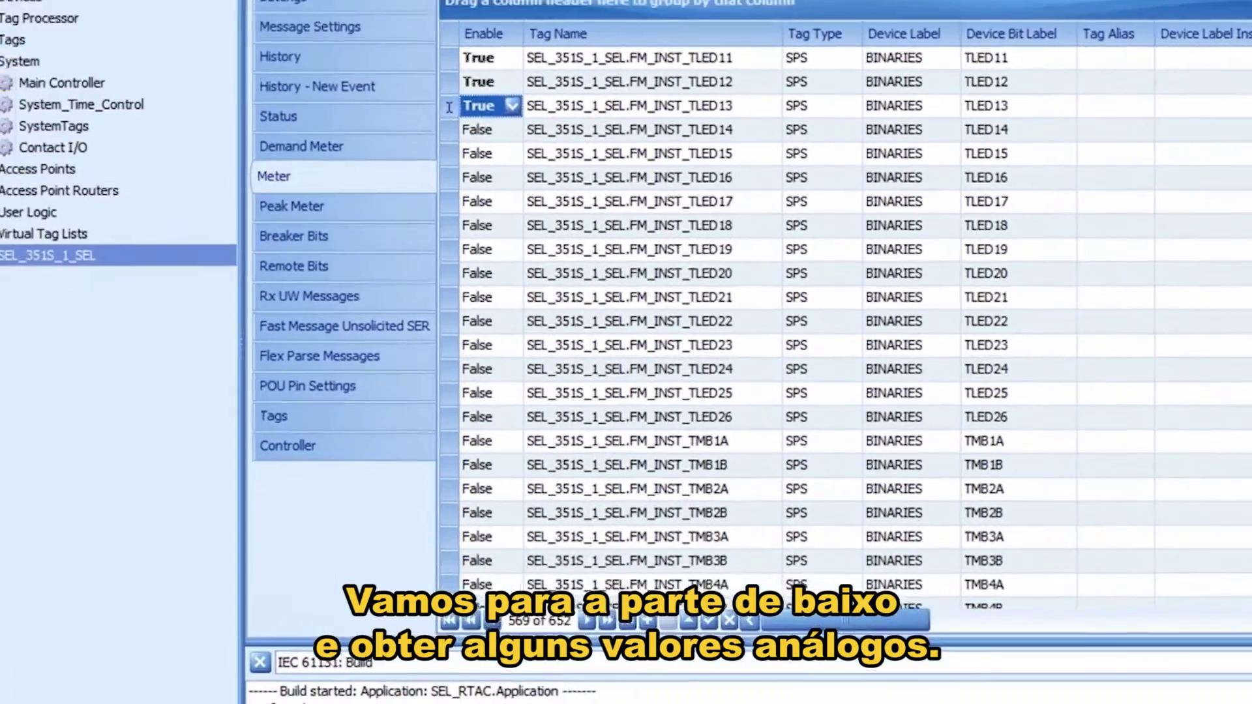
Enable the analog Meter tags for frequency (FREQ) and the phase currents IC, IB and IA
scroll(1241, 559, "down", 15)
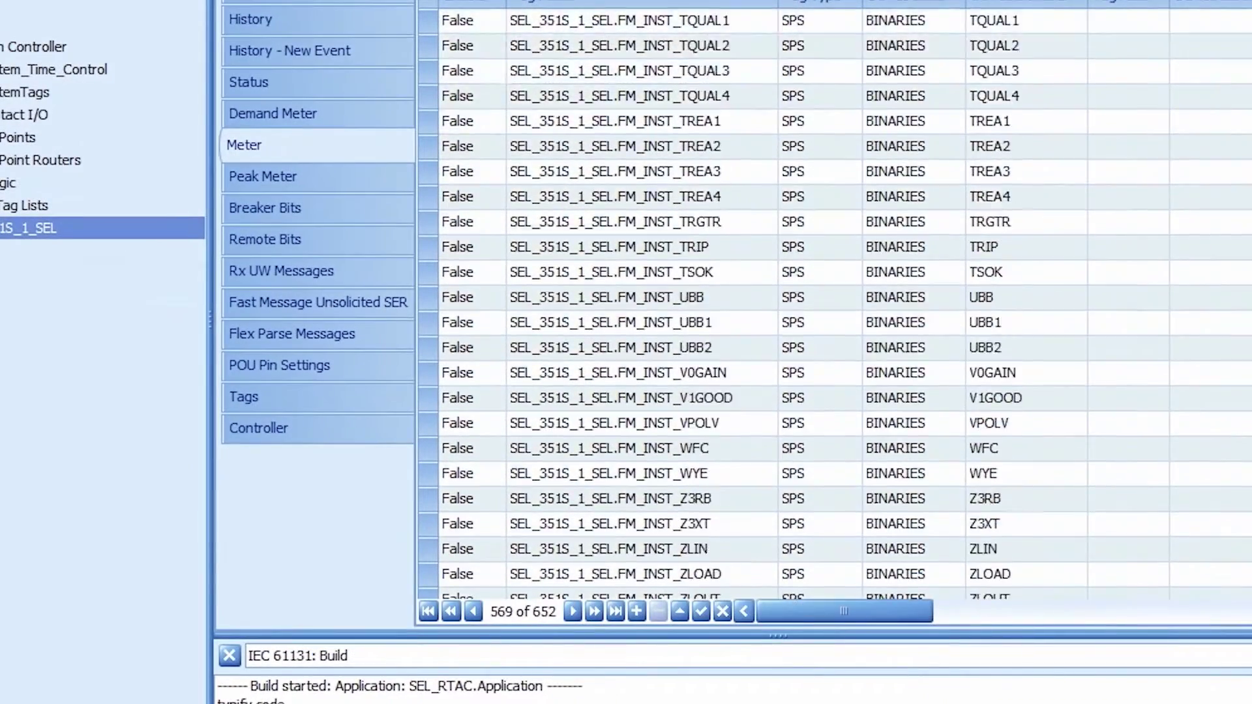
scroll(834, 300, "down", 1)
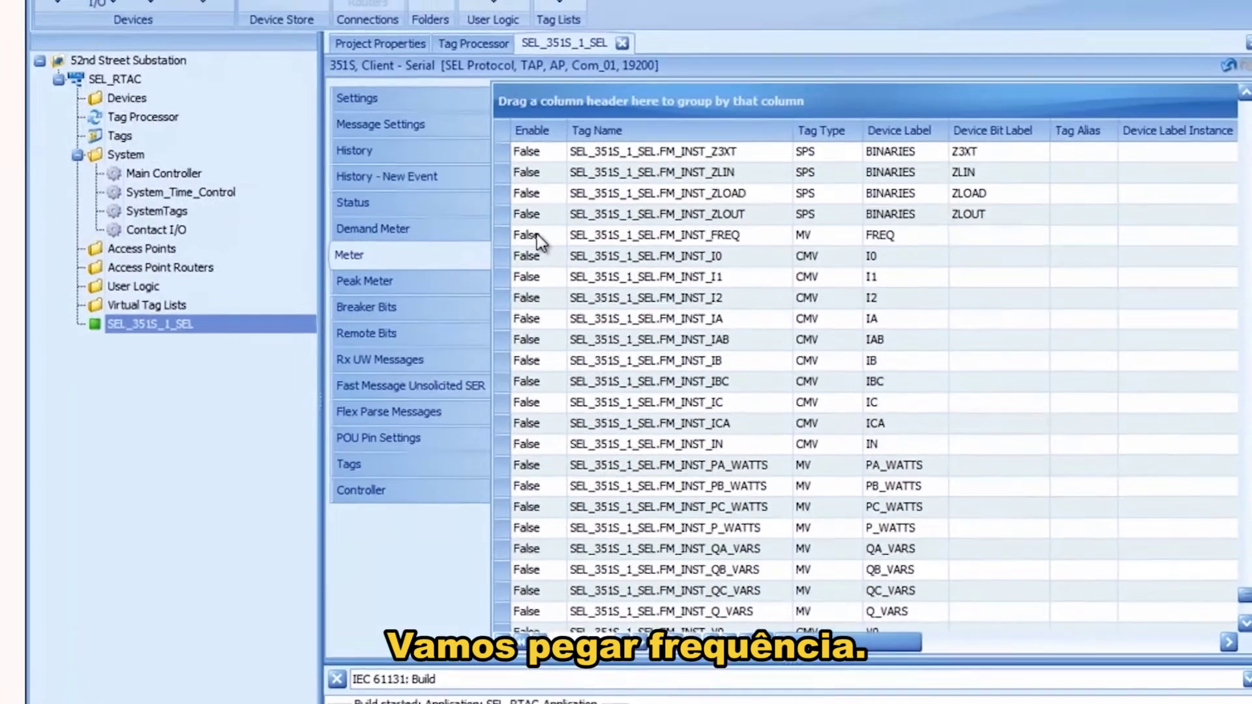
double_click(486, 145)
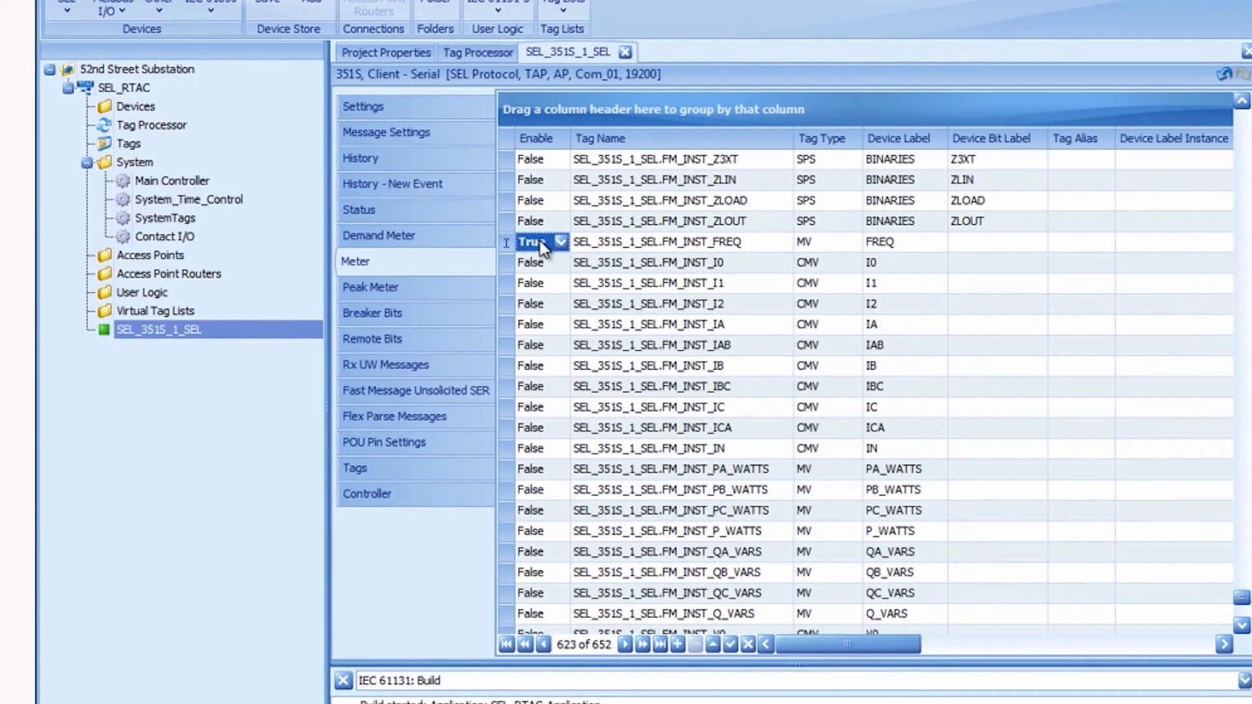
left_click(540, 407)
left_click(540, 407)
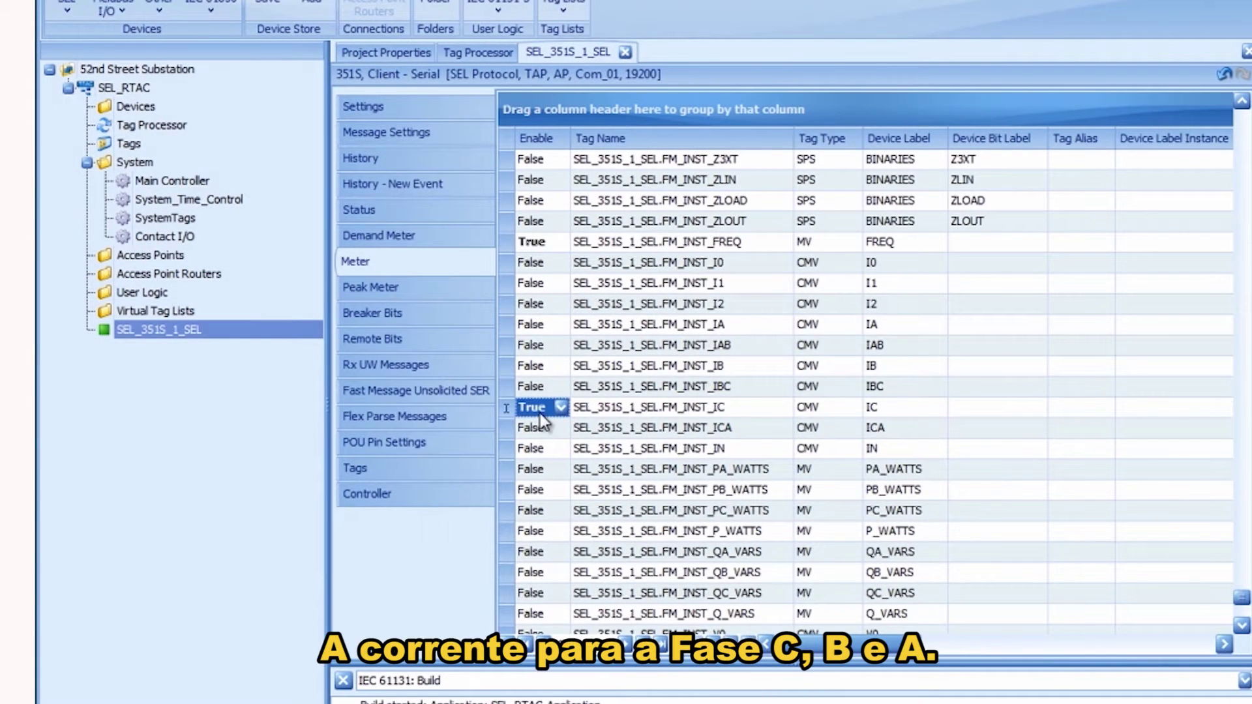
double_click(540, 368)
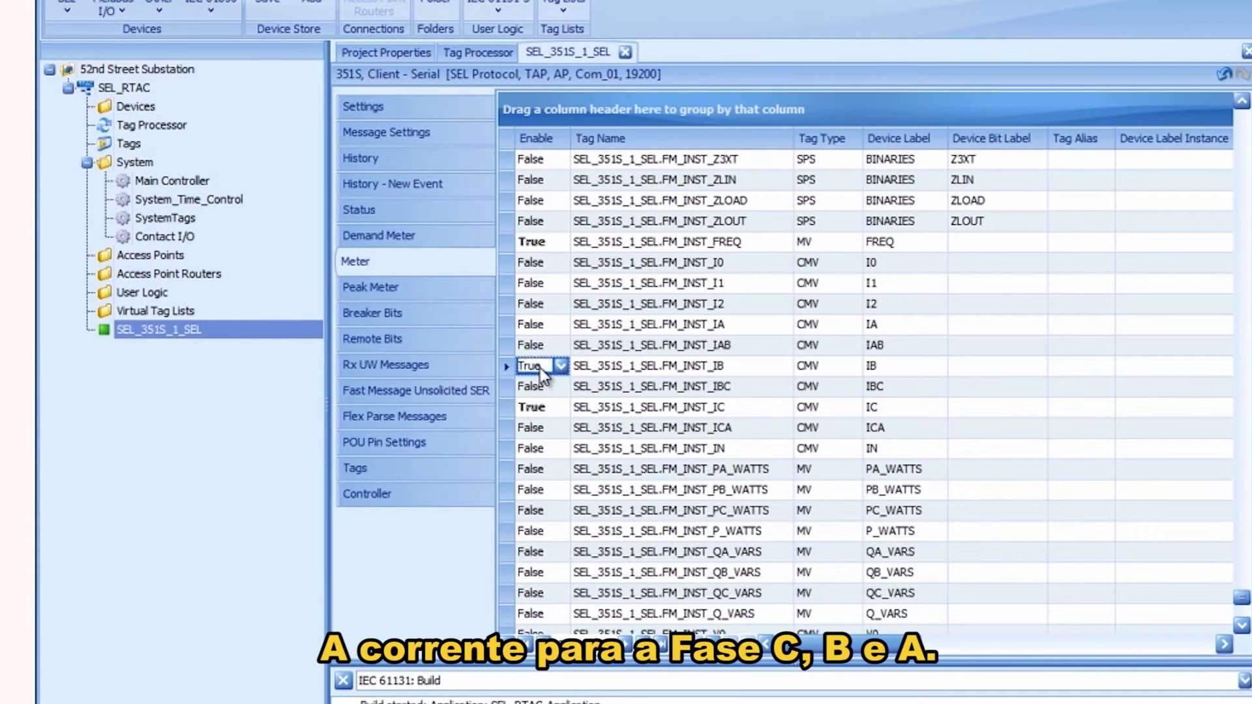
left_click(541, 326)
left_click(541, 326)
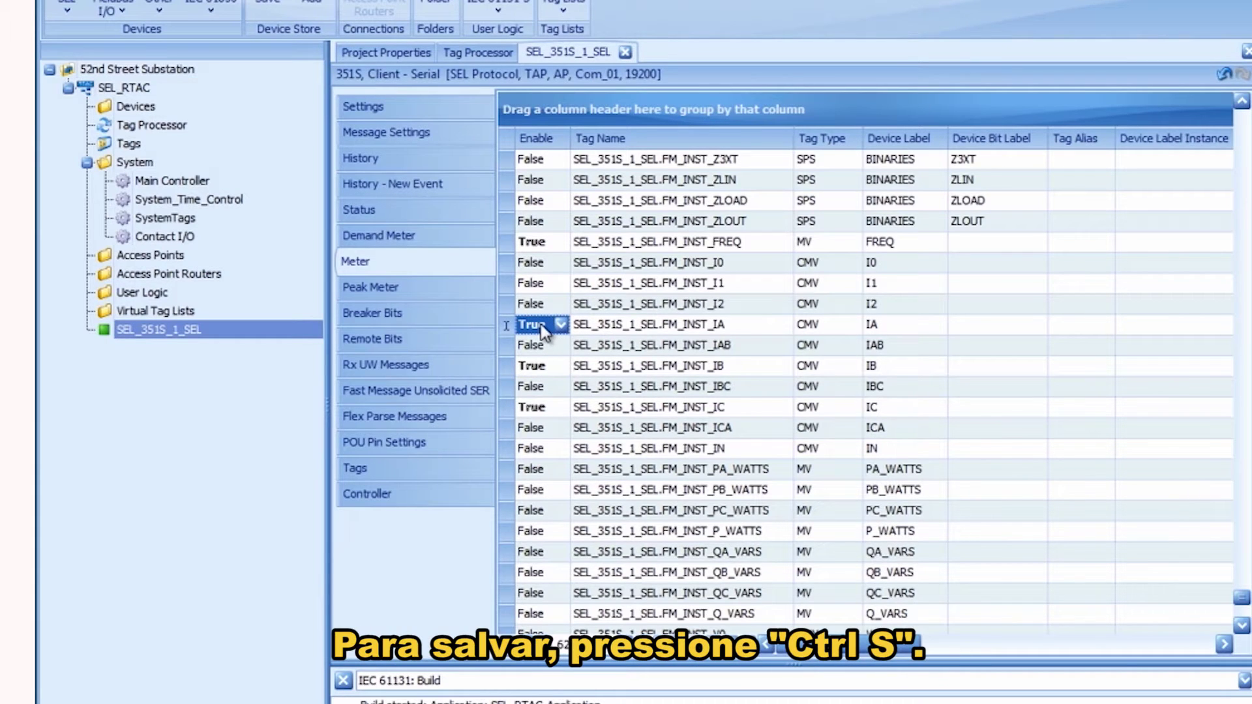
Save the project and show the list of all tags enabled for the 351S device
key("ctrl+s")
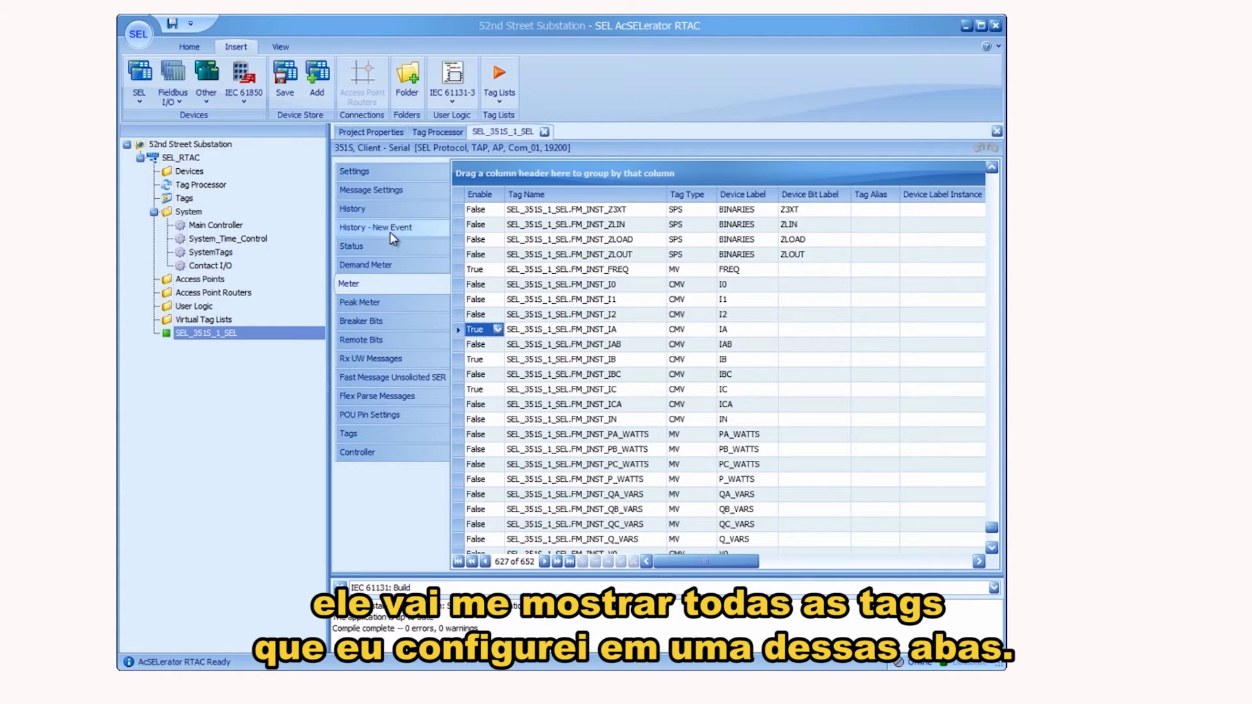
left_click(391, 436)
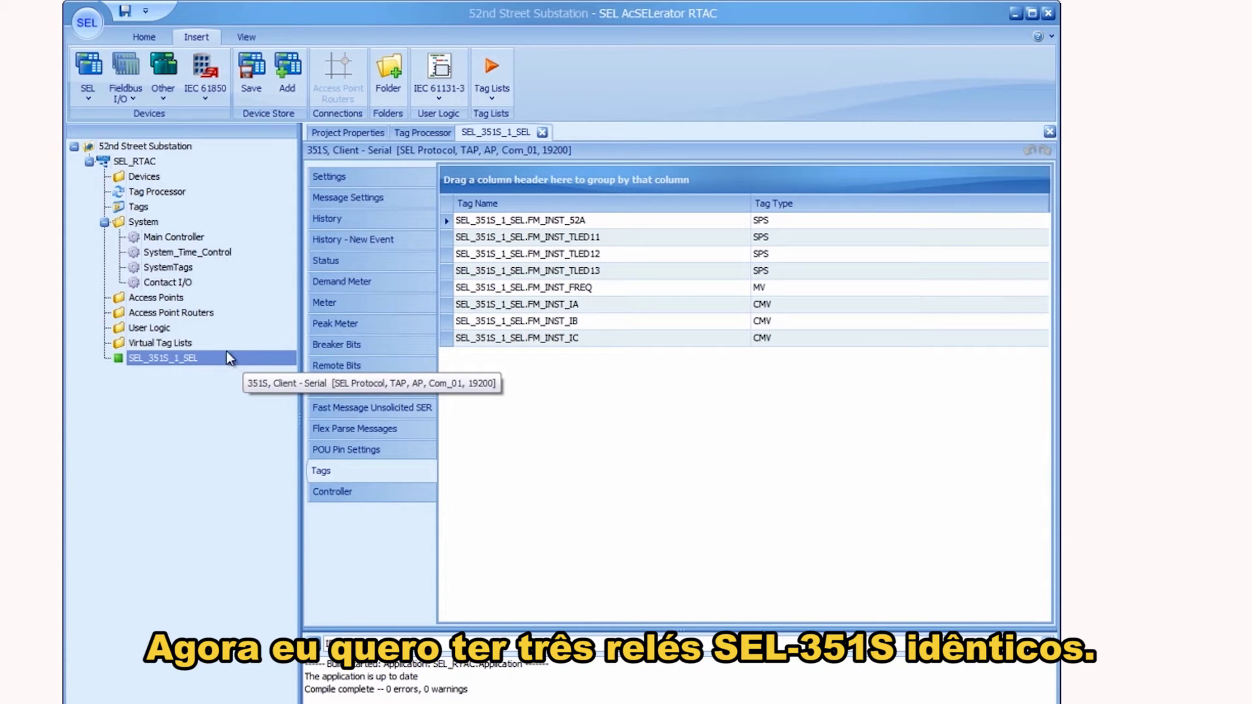
Copy the SEL_351S_1_SEL device and start pasting it, adding one more name to the paste list for two duplicates
left_click(214, 355)
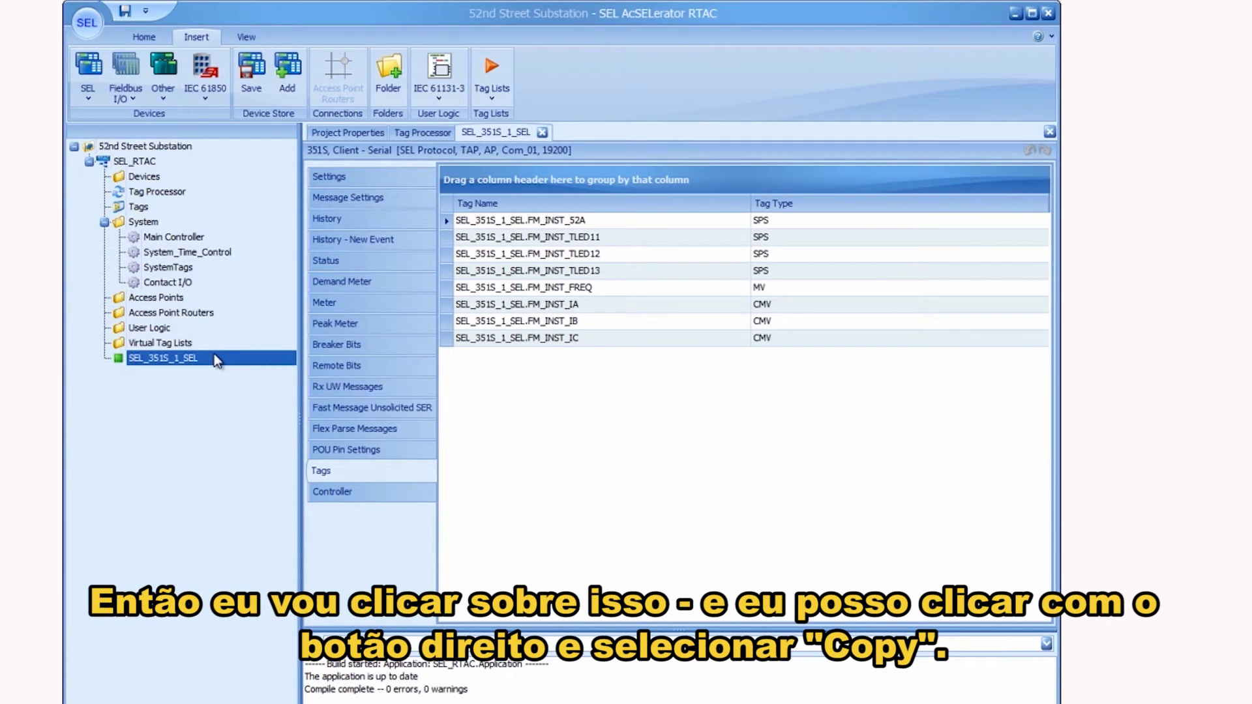
right_click(215, 360)
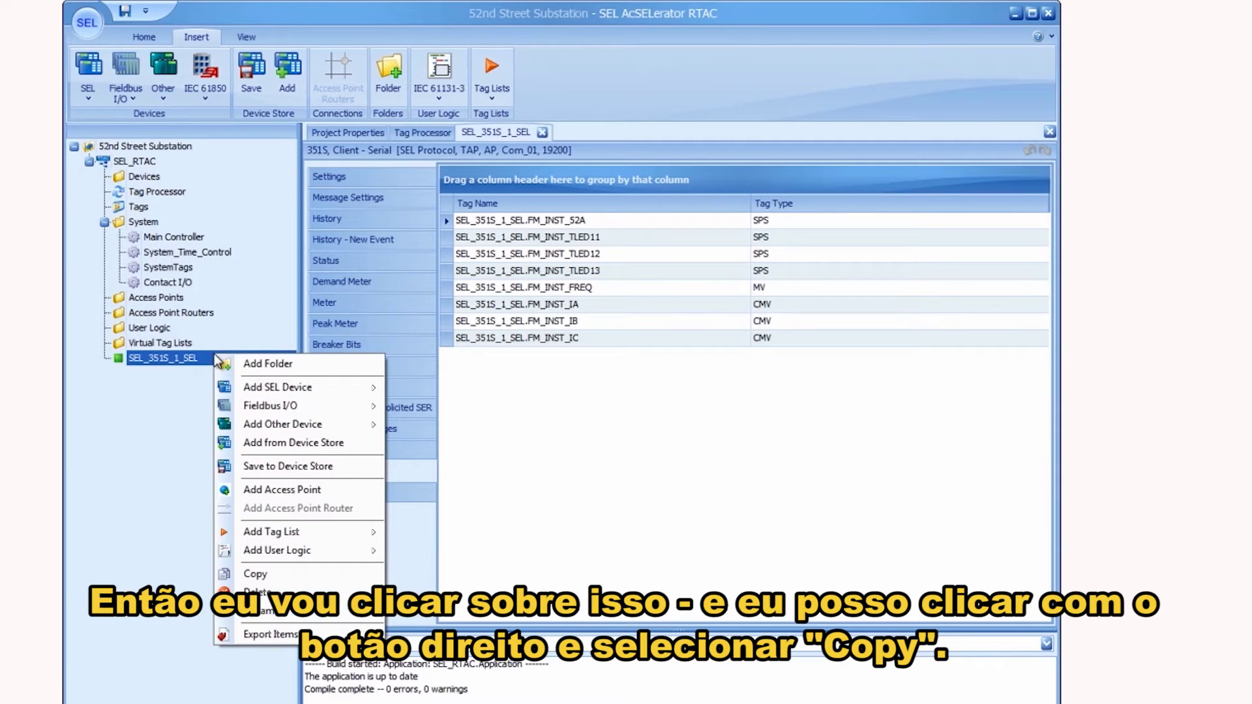
left_click(247, 574)
key("ctrl+v")
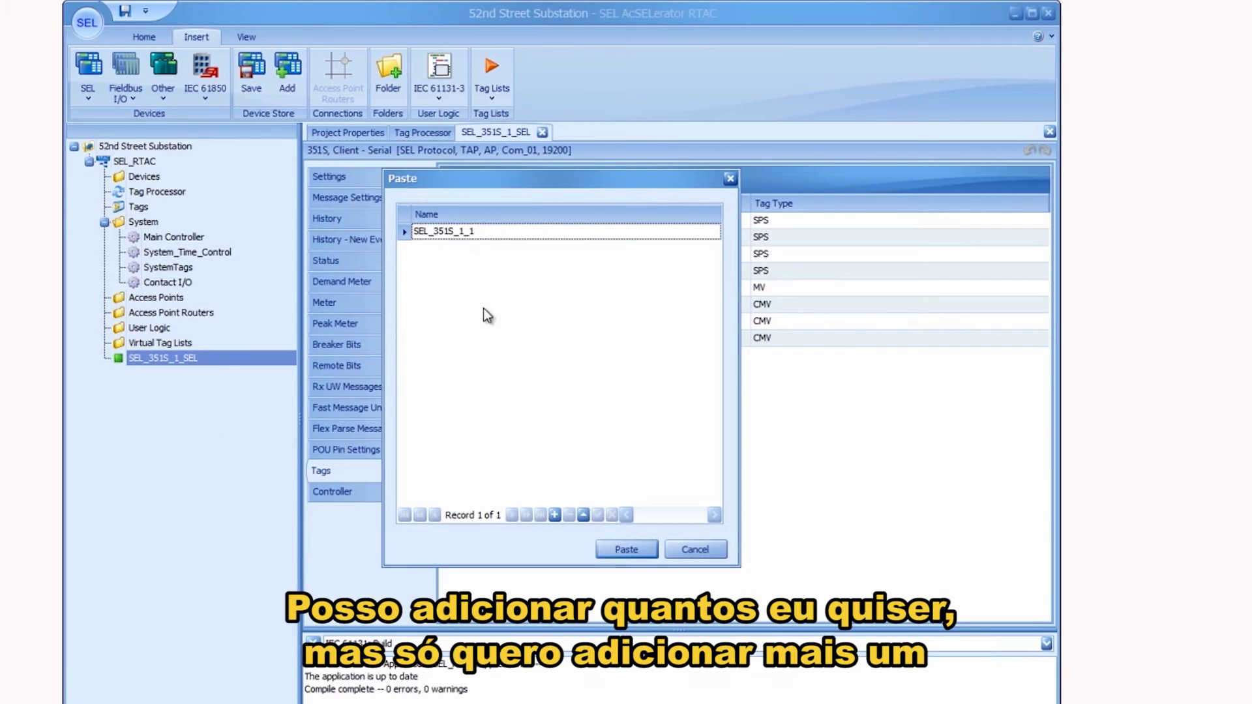
left_click(555, 514)
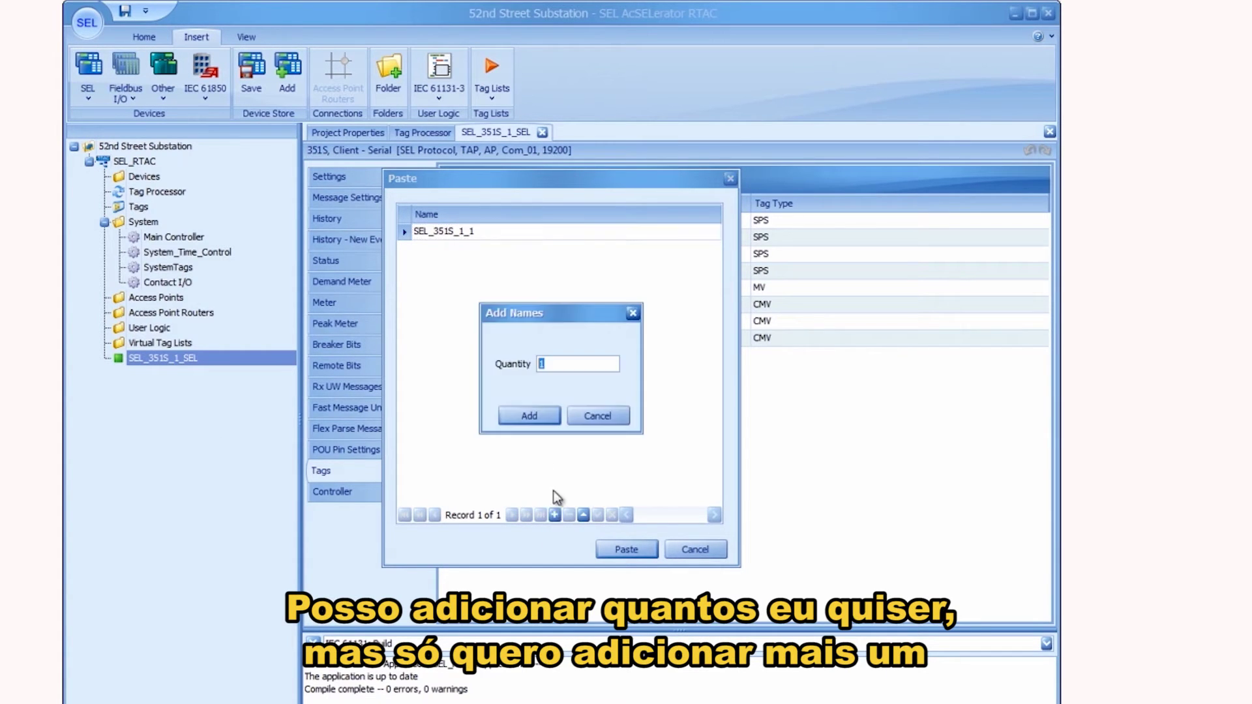
left_click(538, 420)
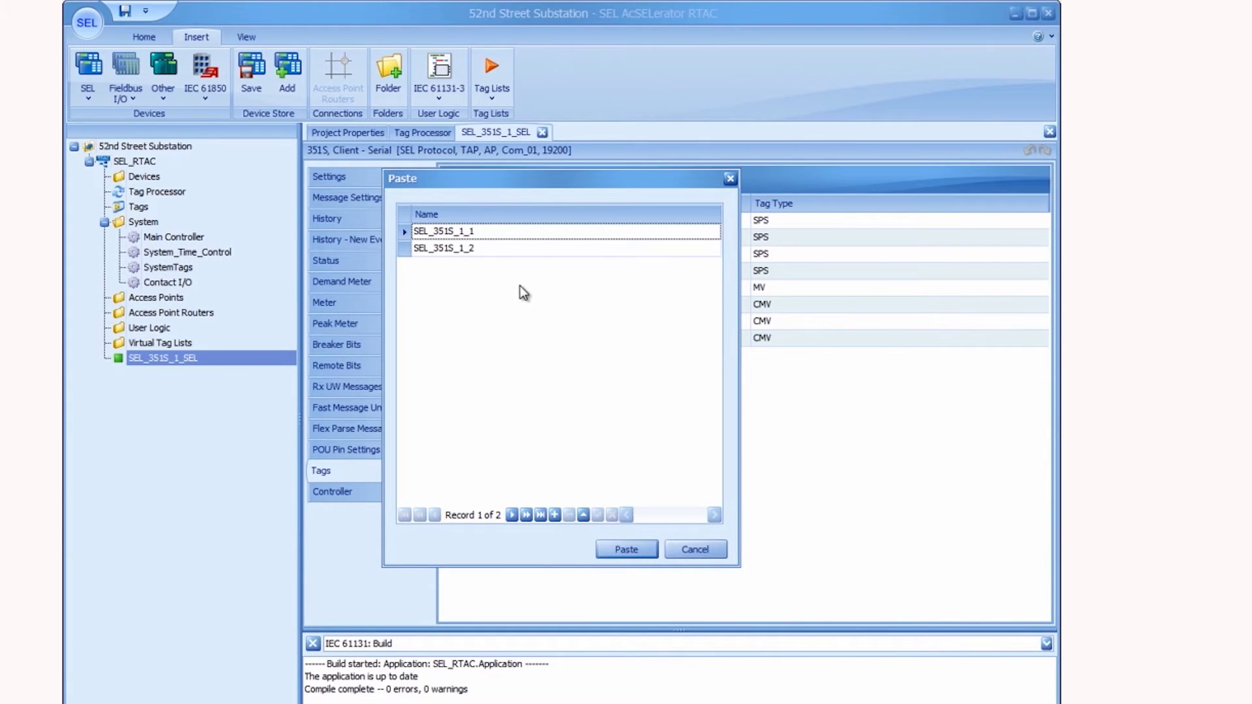
Name the two device copies SEL_351S_2 and SEL_351S_3 and paste them into the project
left_click(494, 229)
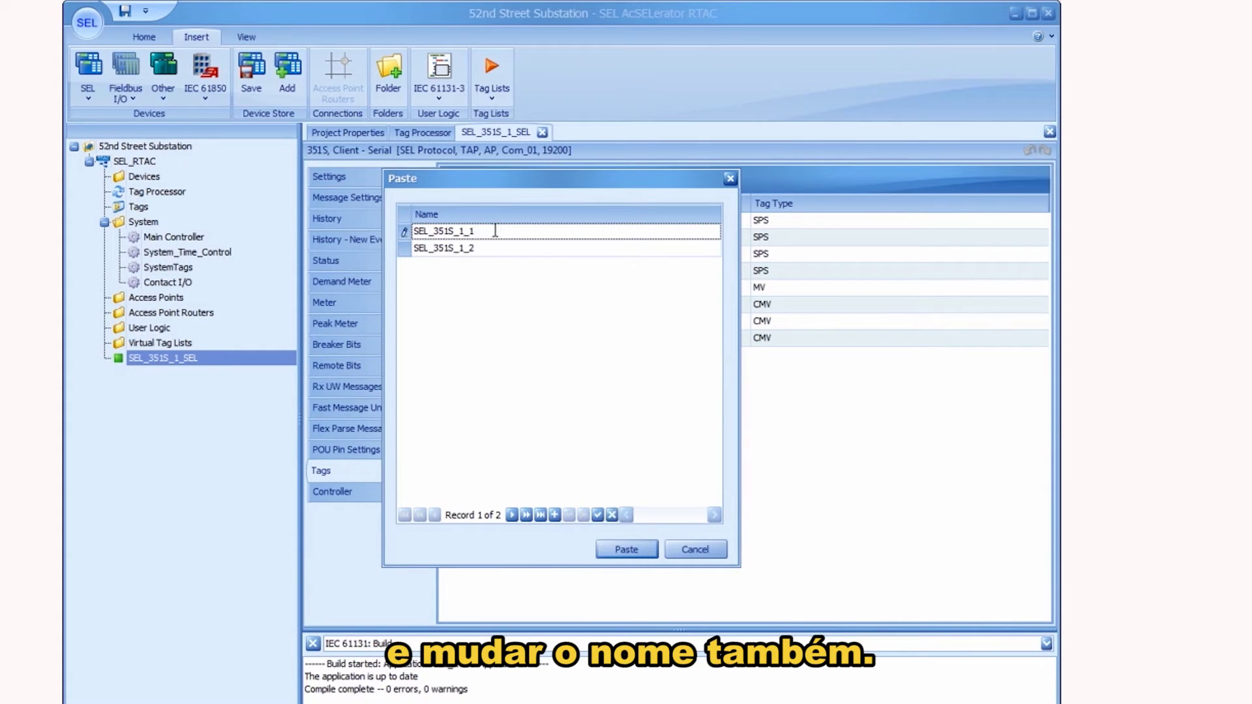
key("BackSpace")
key("BackSpace")
key("BackSpace")
type("2")
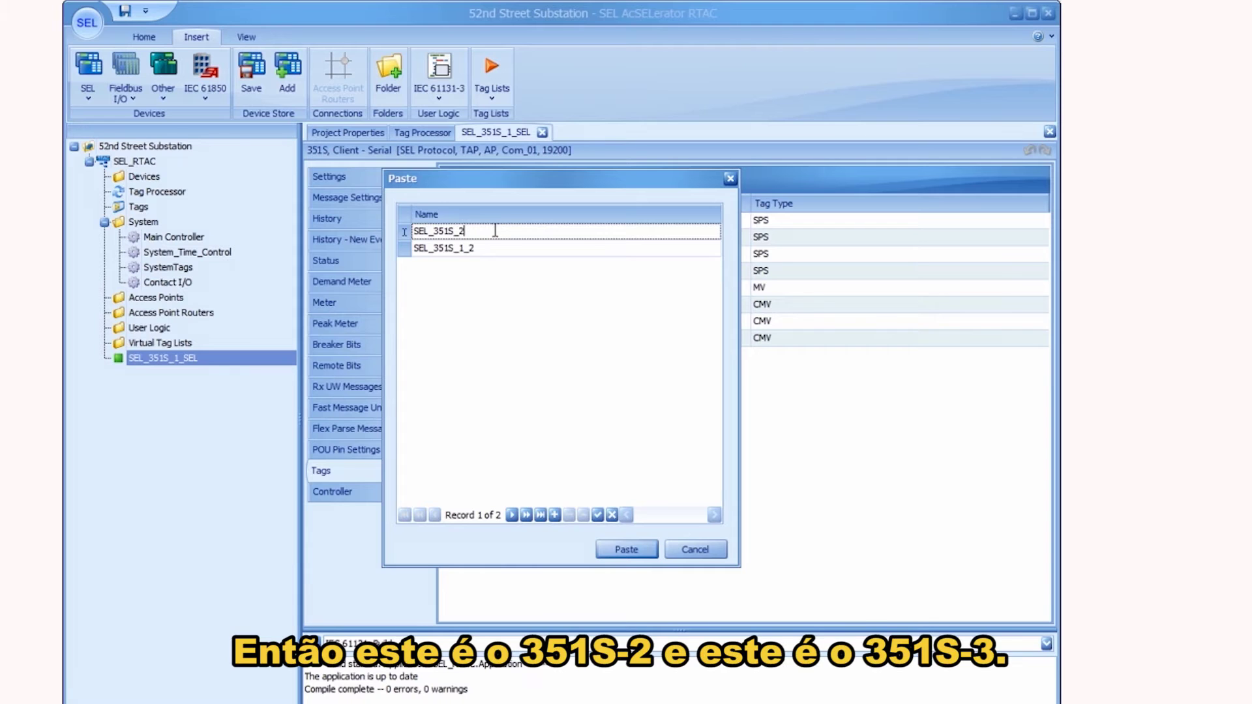
left_click(499, 250)
key("BackSpace")
key("BackSpace")
key("BackSpace")
type("3")
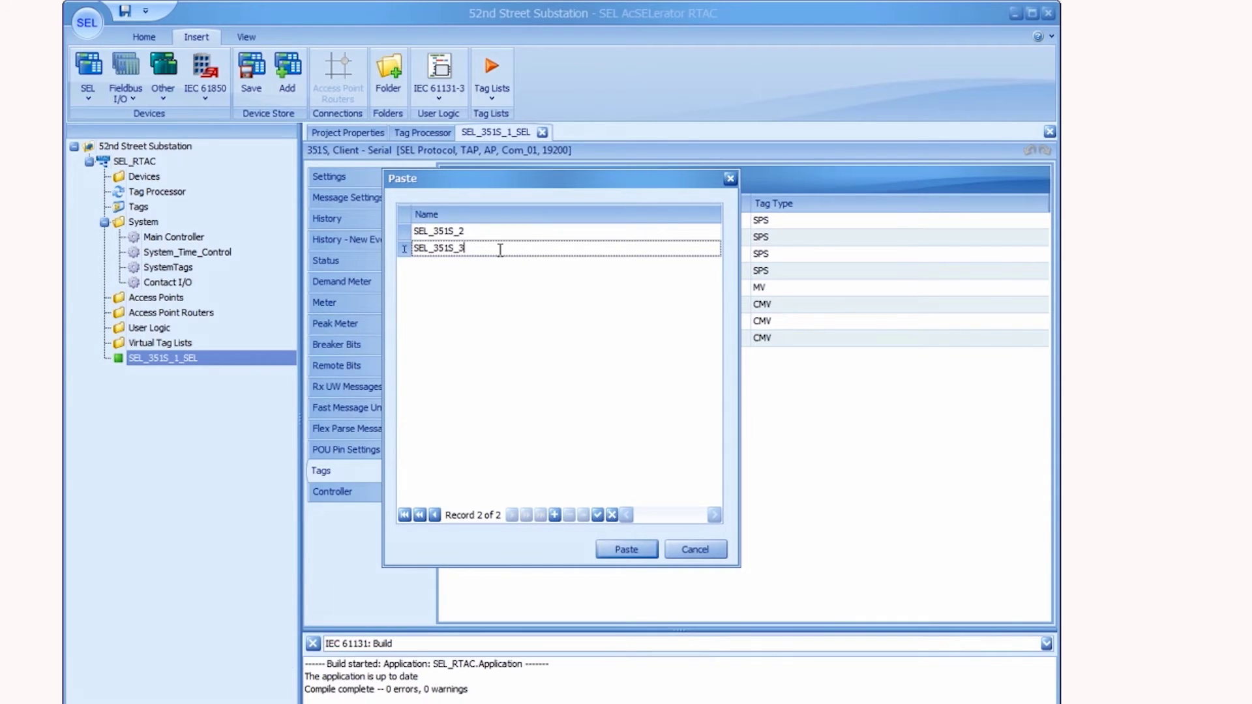
left_click(620, 550)
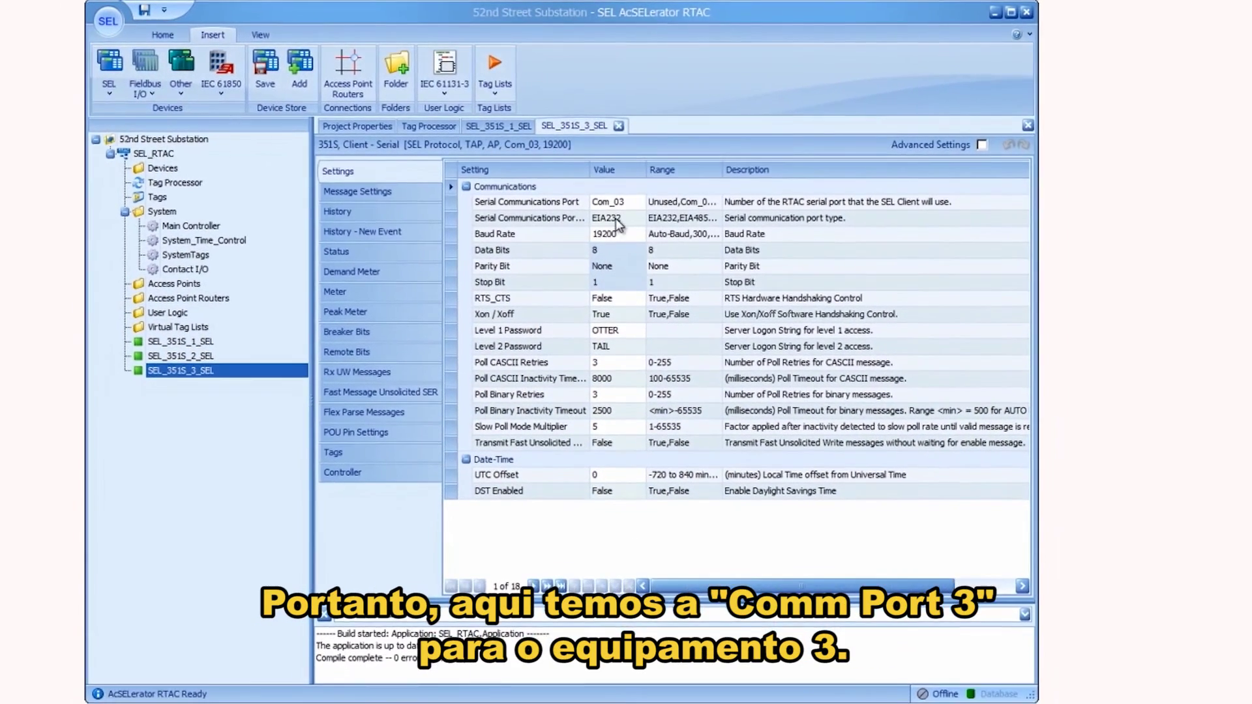
Open the SEL_351S_2_SEL device and show its list of enabled tags
double_click(206, 356)
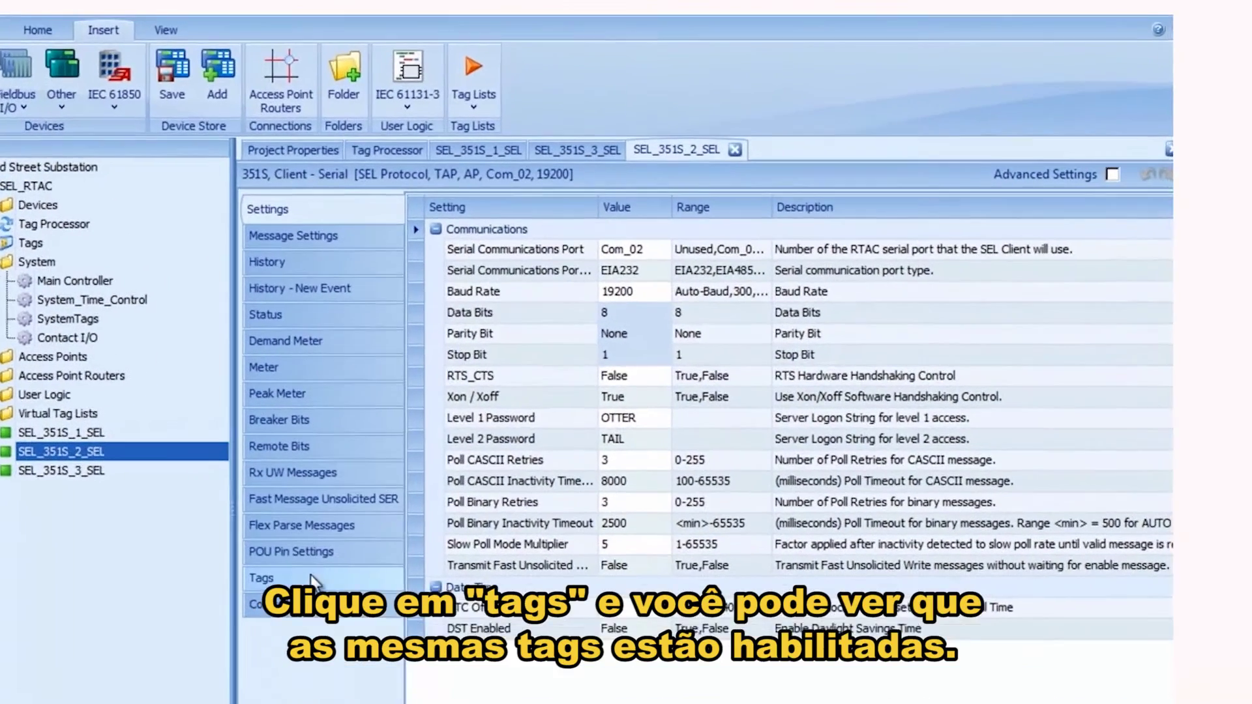
left_click(302, 499)
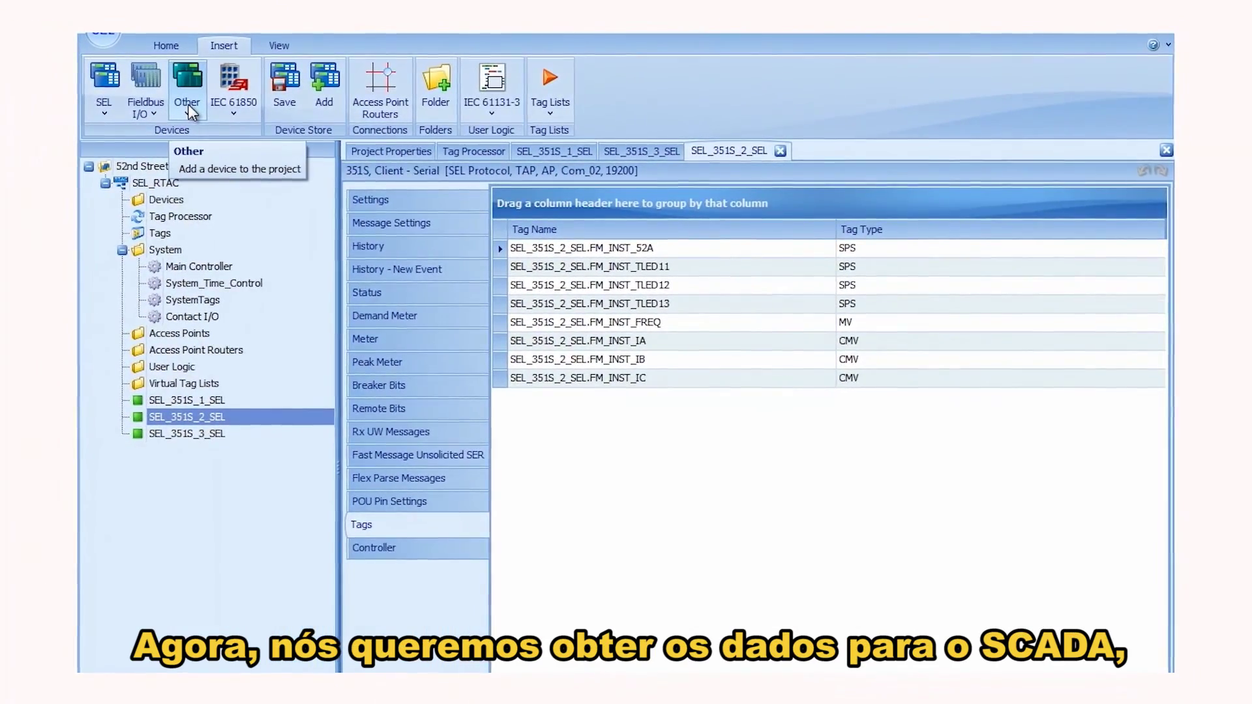
Insert a DNP Protocol device named SCADA with the connection type Server - Ethernet
left_click(191, 104)
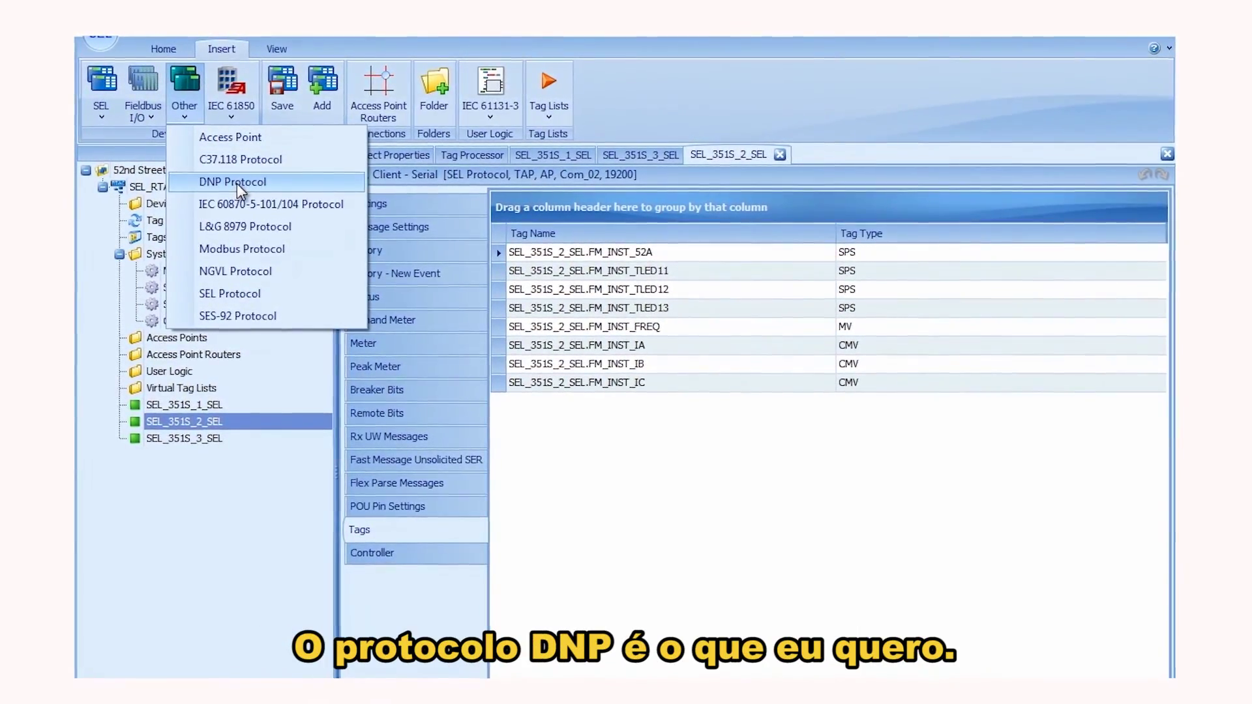
left_click(239, 183)
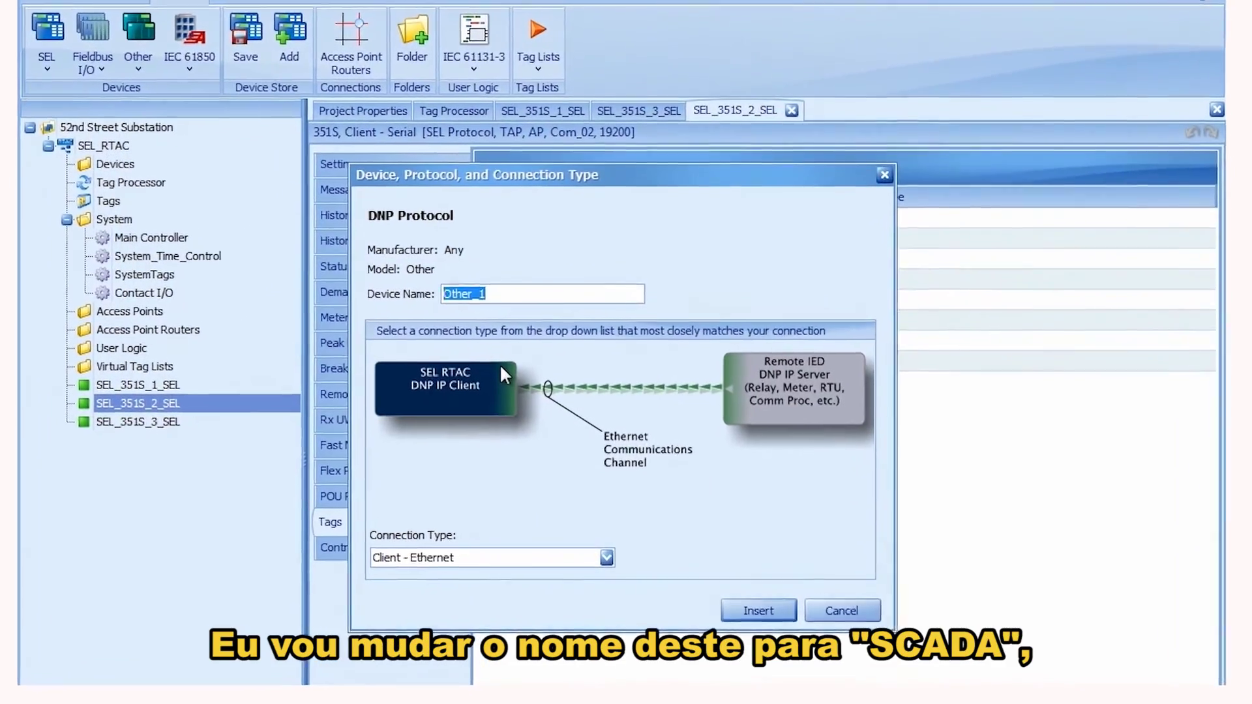
type("SCADA")
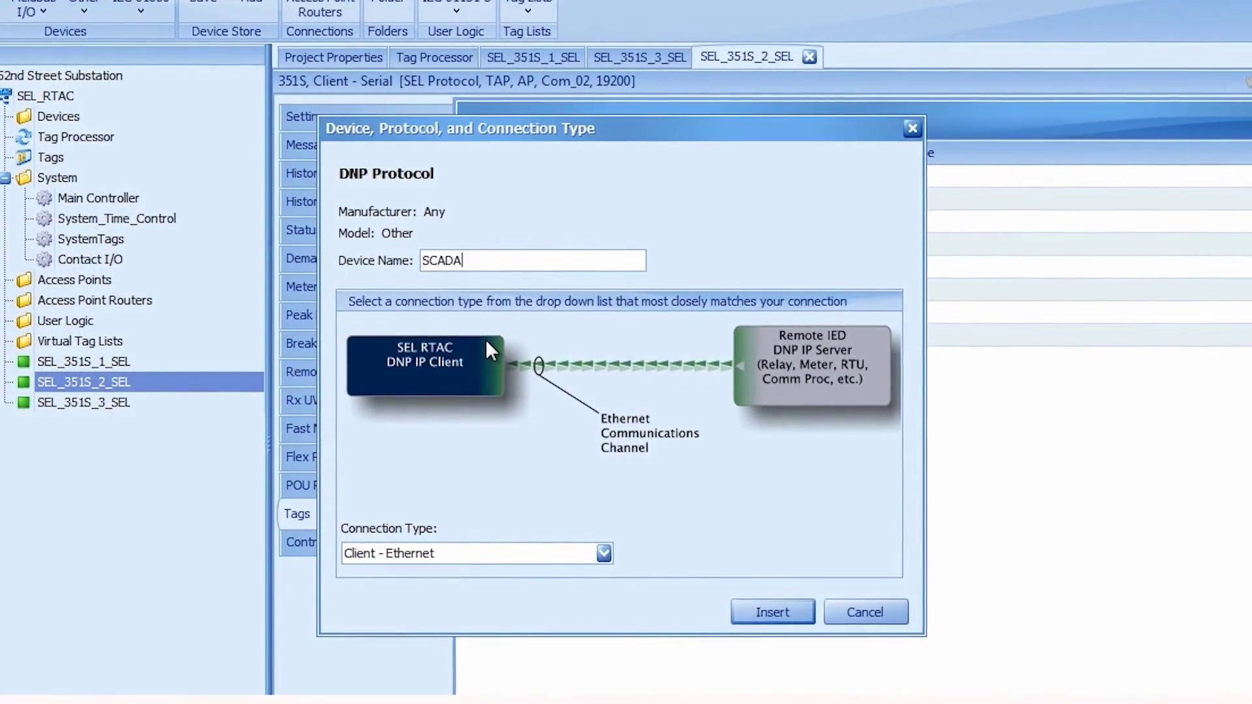
left_click(603, 552)
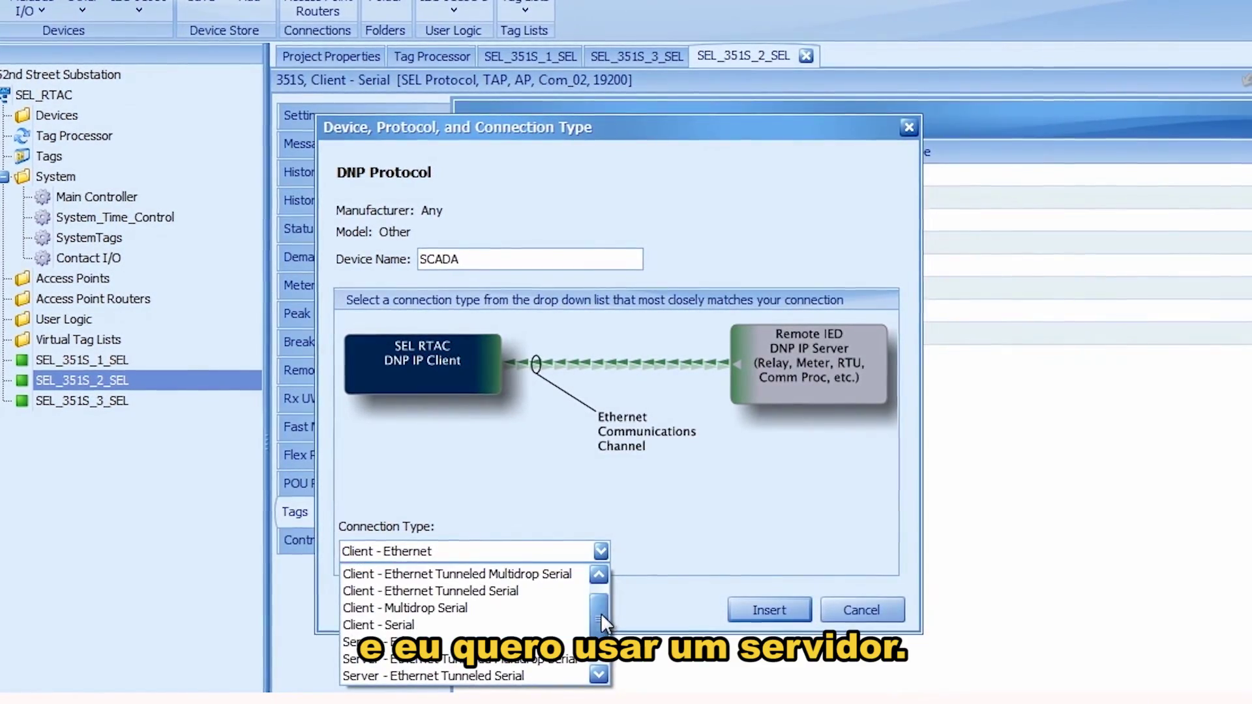
left_click_drag(601, 612, 601, 625)
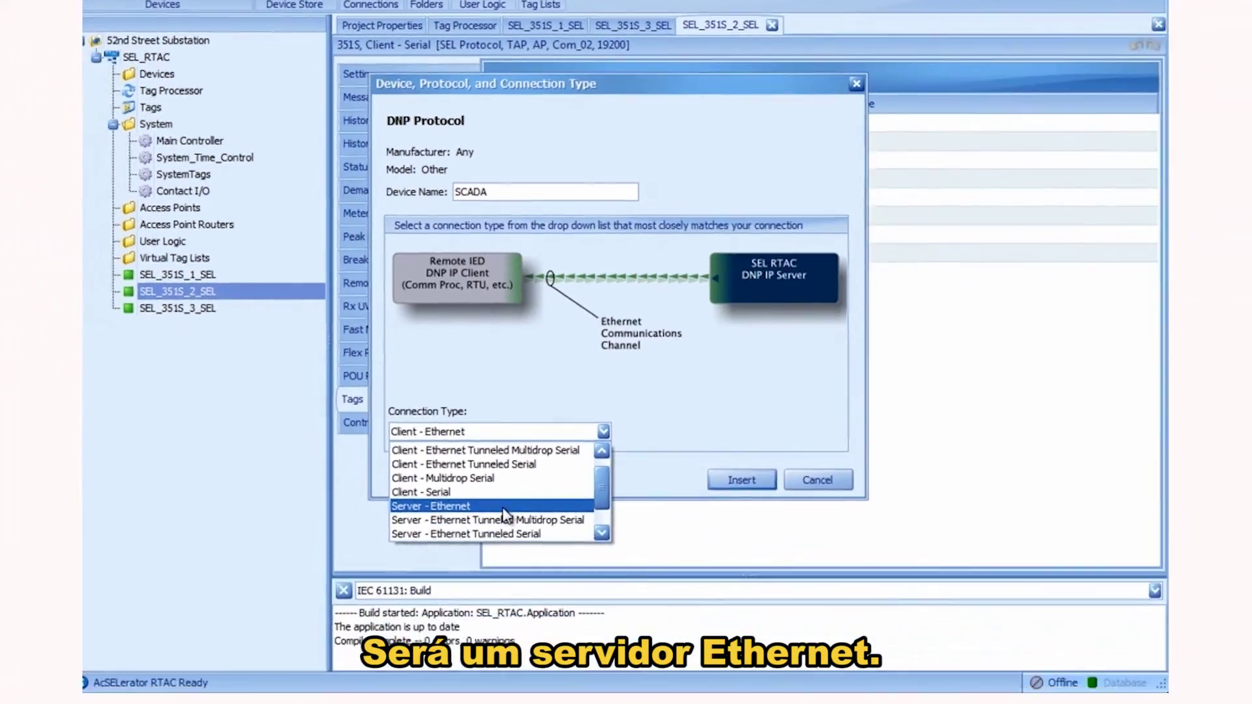
left_click(502, 509)
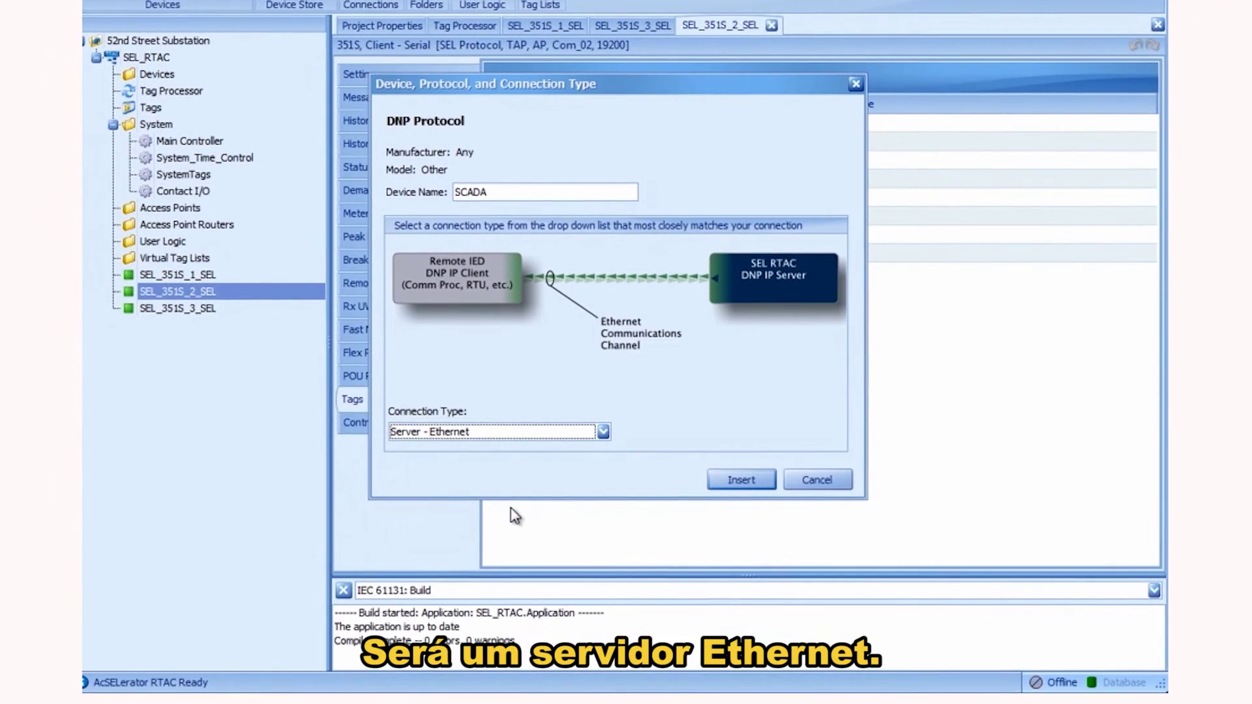
left_click(731, 481)
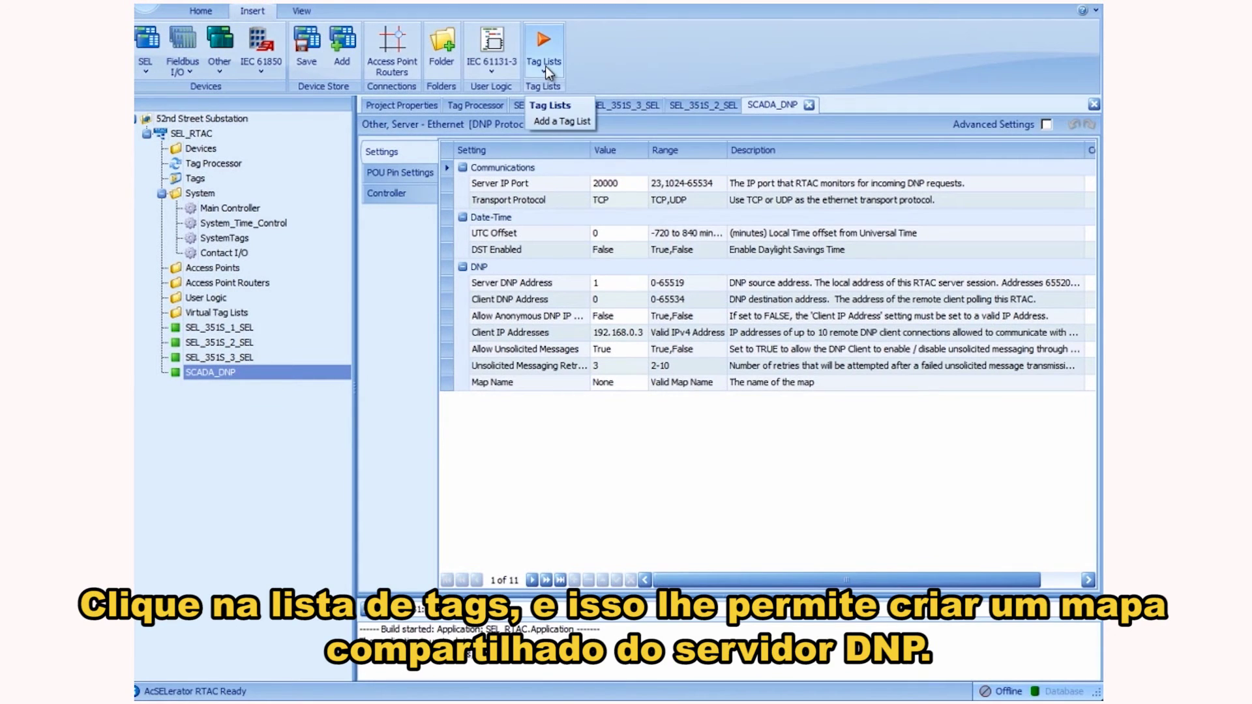
Add a DNP Server Shared Map tag list to the project, keeping the proposed name DNPServerSharedMap1
left_click(545, 65)
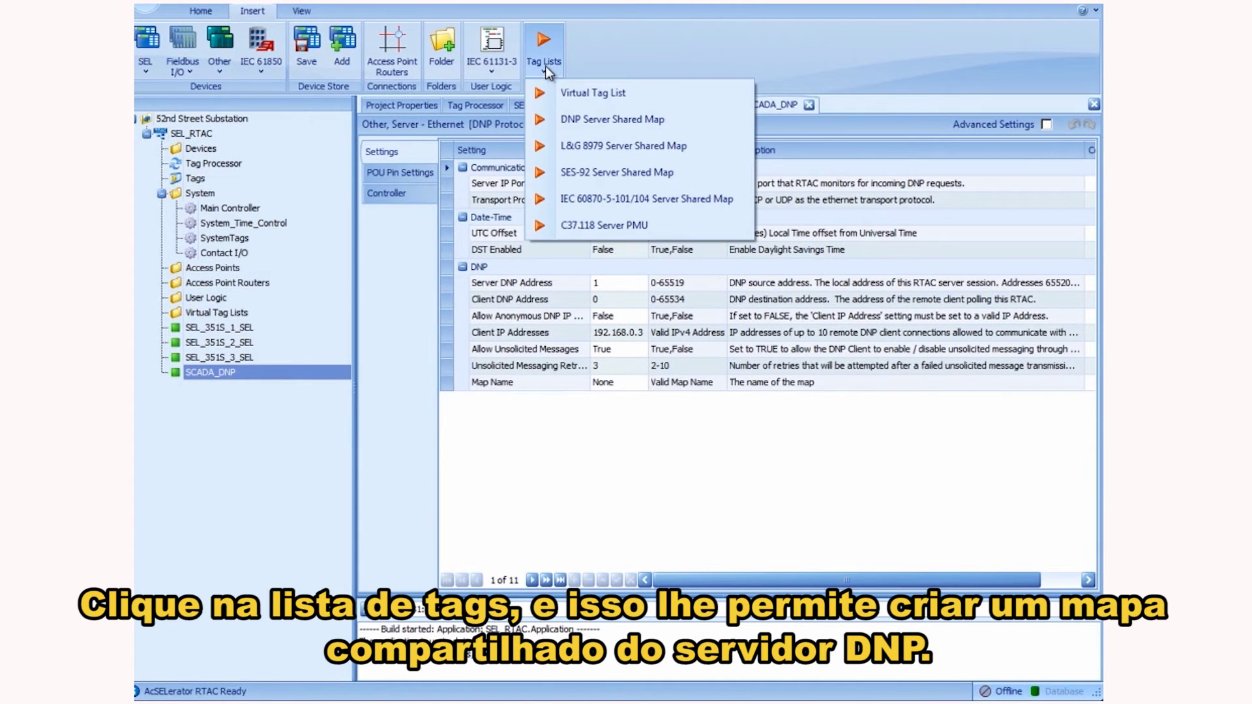
left_click(586, 120)
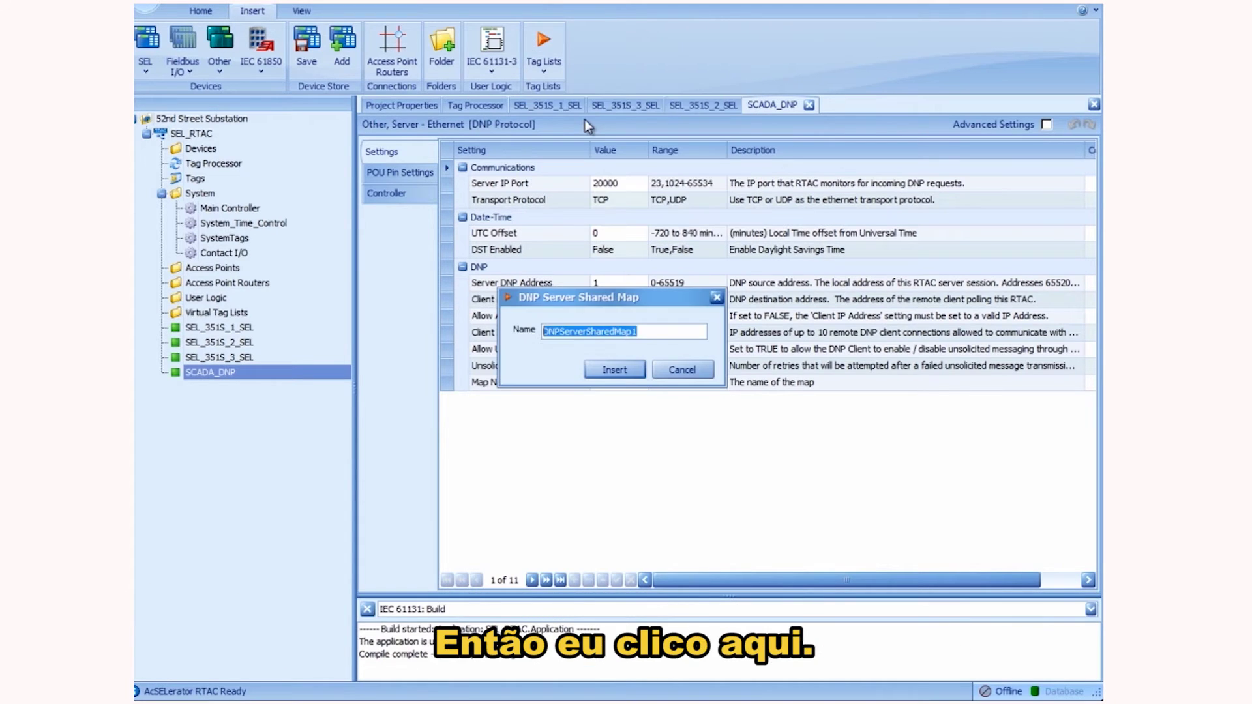
left_click(605, 370)
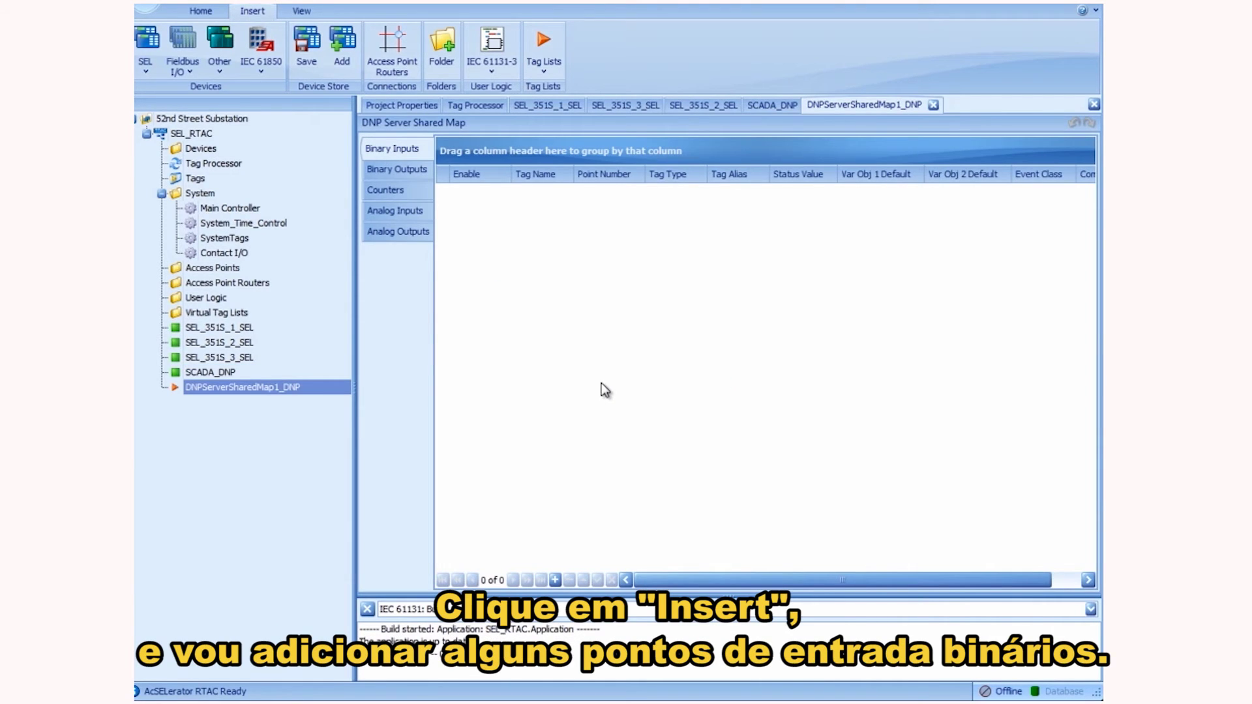
Add 12 binary input points to the DNP server shared map, starting at point number 0
left_click(556, 579)
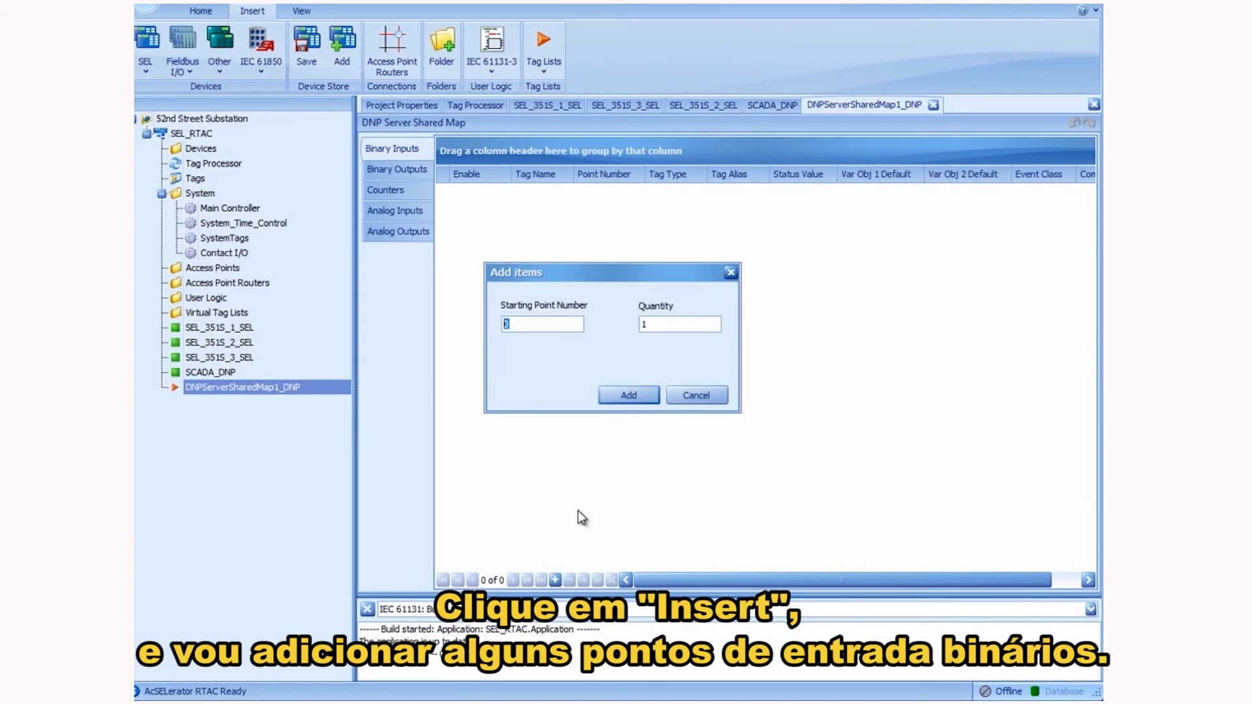
key("Tab")
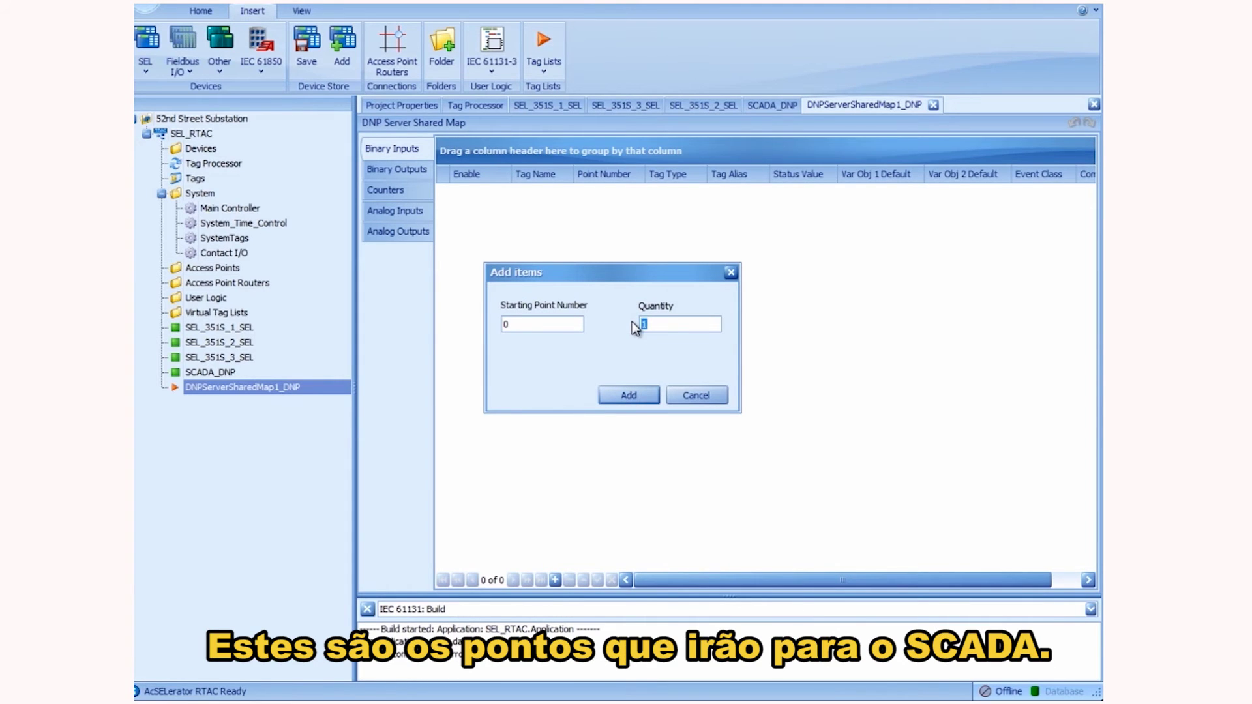
type("12")
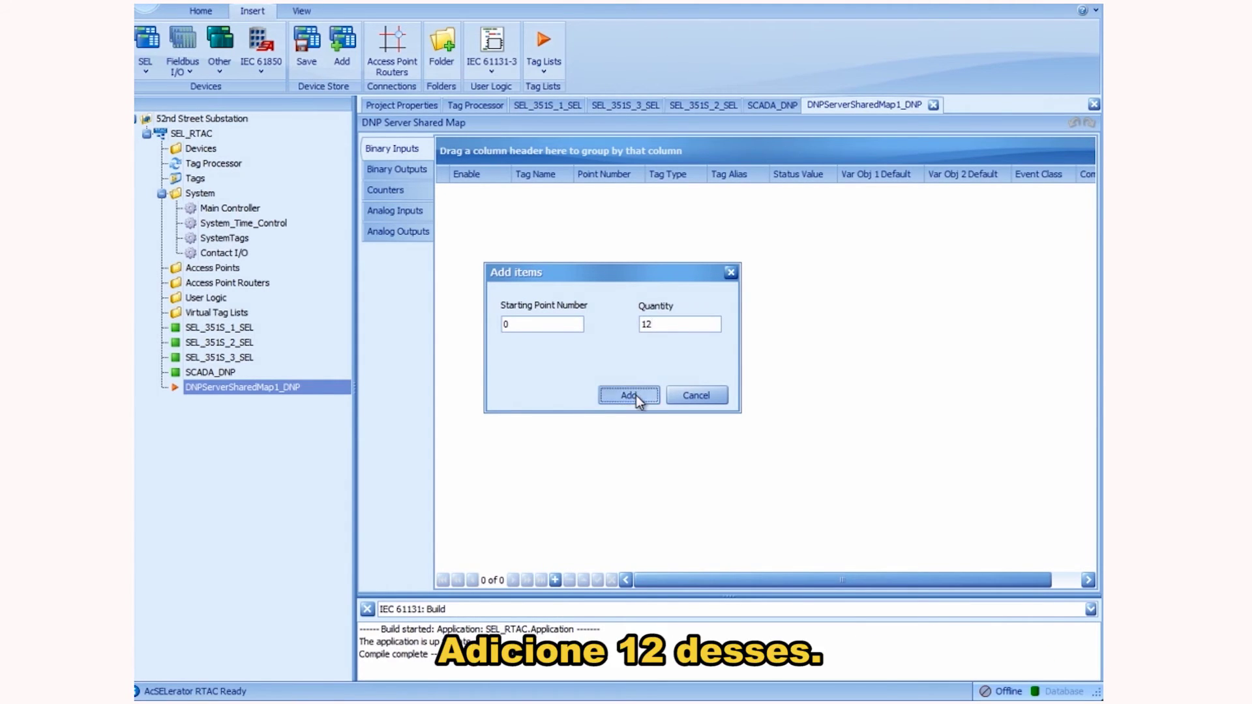
left_click(636, 395)
Add 12 analog input points to the DNP server shared map
left_click(413, 217)
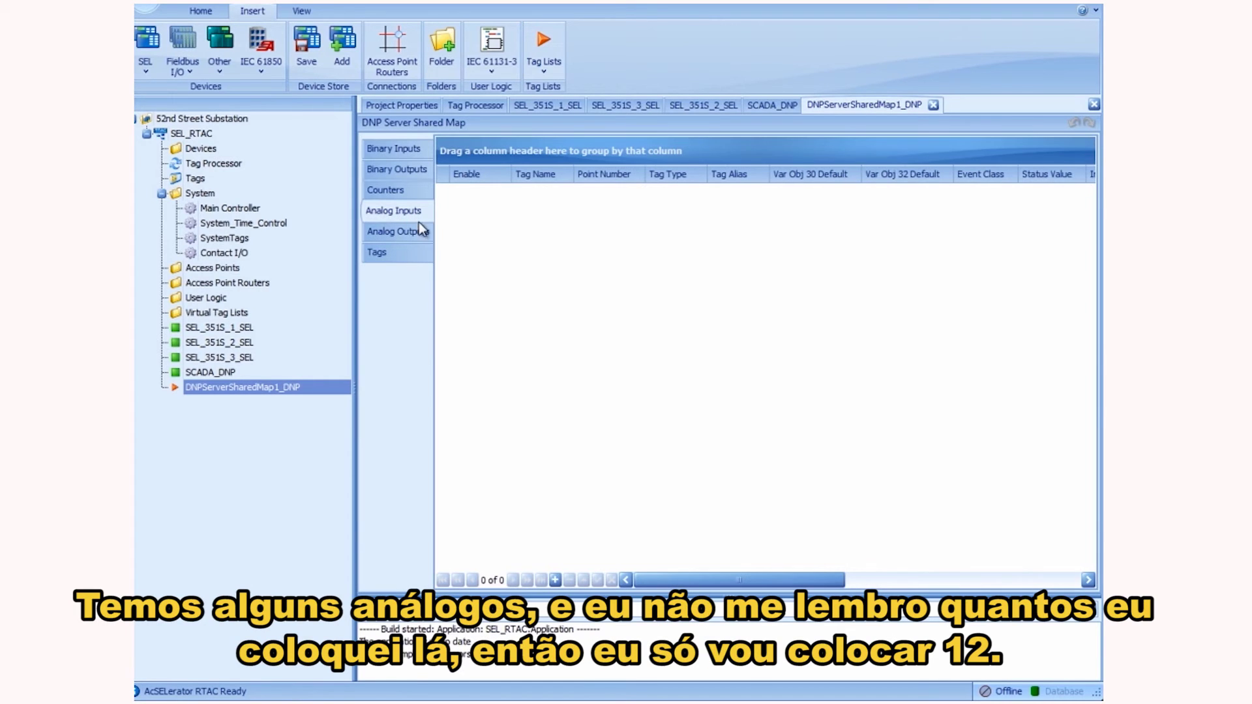
left_click(555, 580)
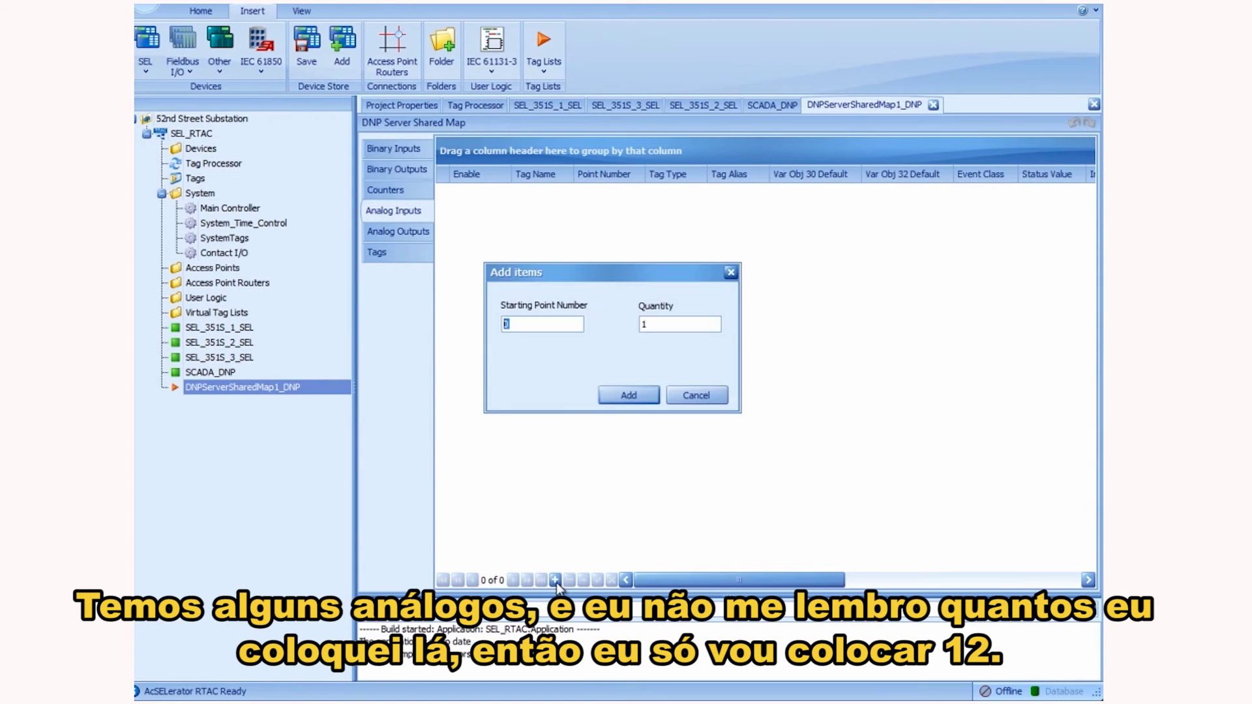
key("Tab")
type("12")
left_click(626, 395)
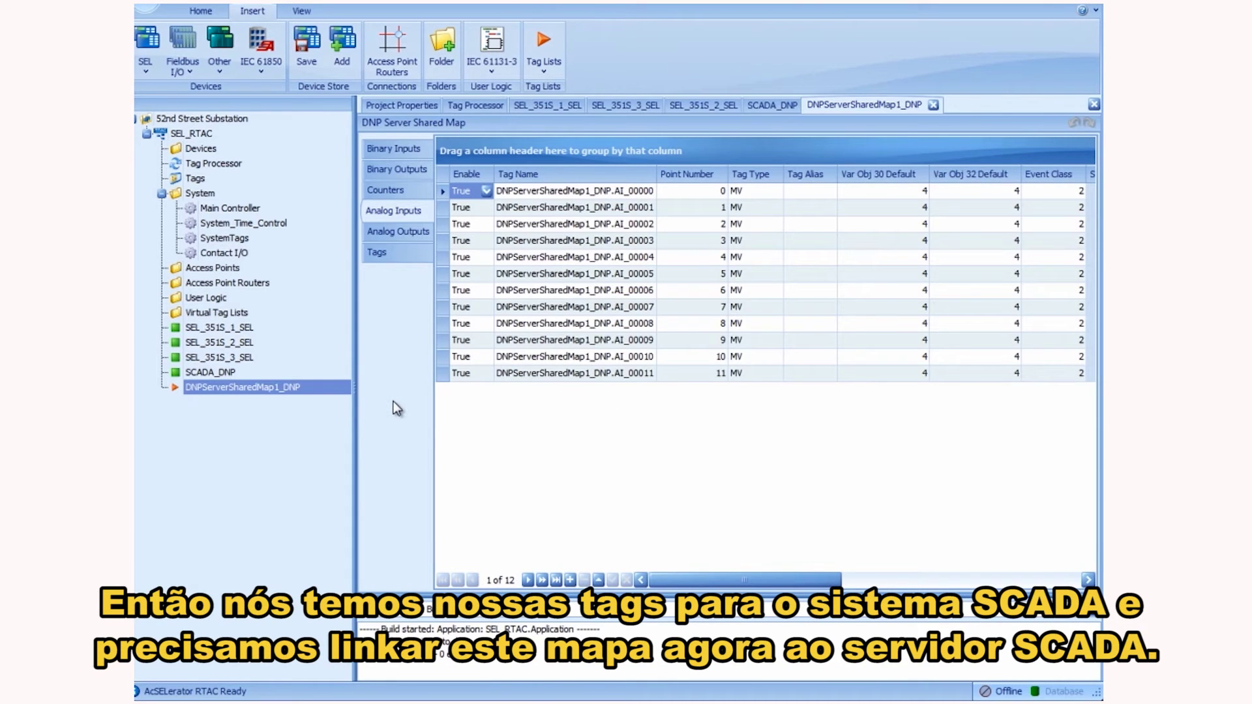
Set the SCADA_DNP device's Map Name to DNPServerSharedMap1_DNP and save the project
left_click(210, 373)
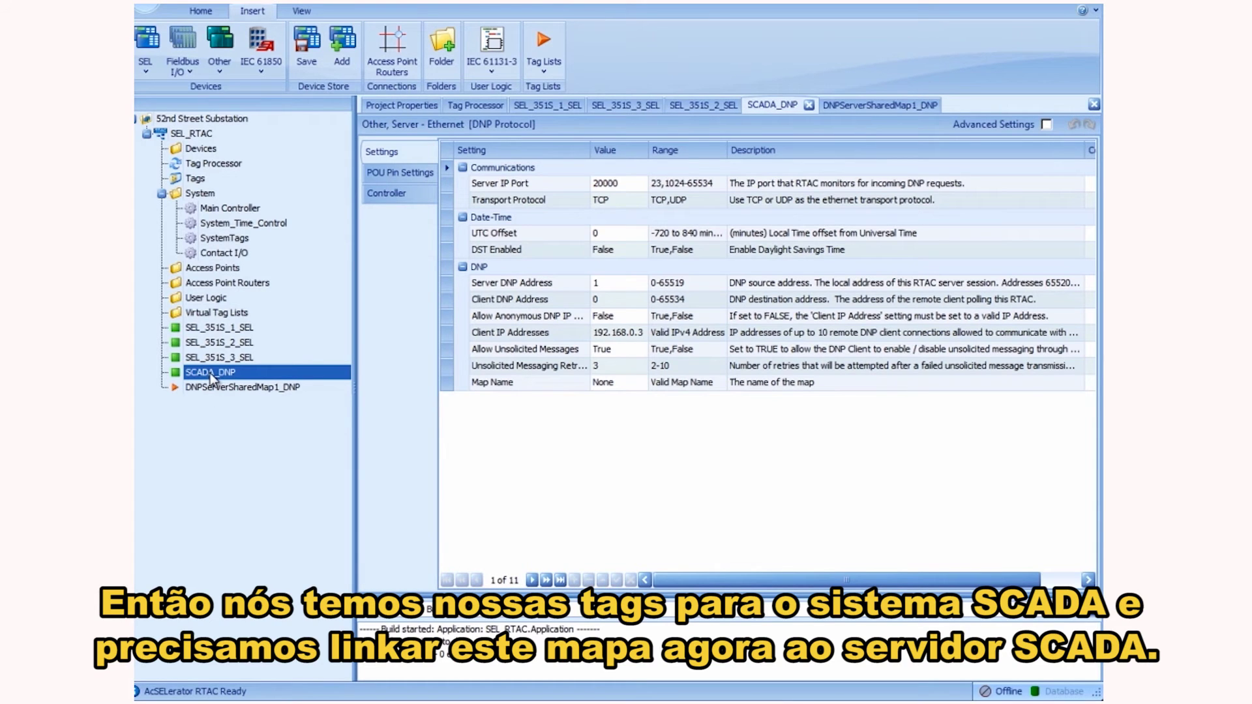
left_click(615, 382)
left_click(639, 383)
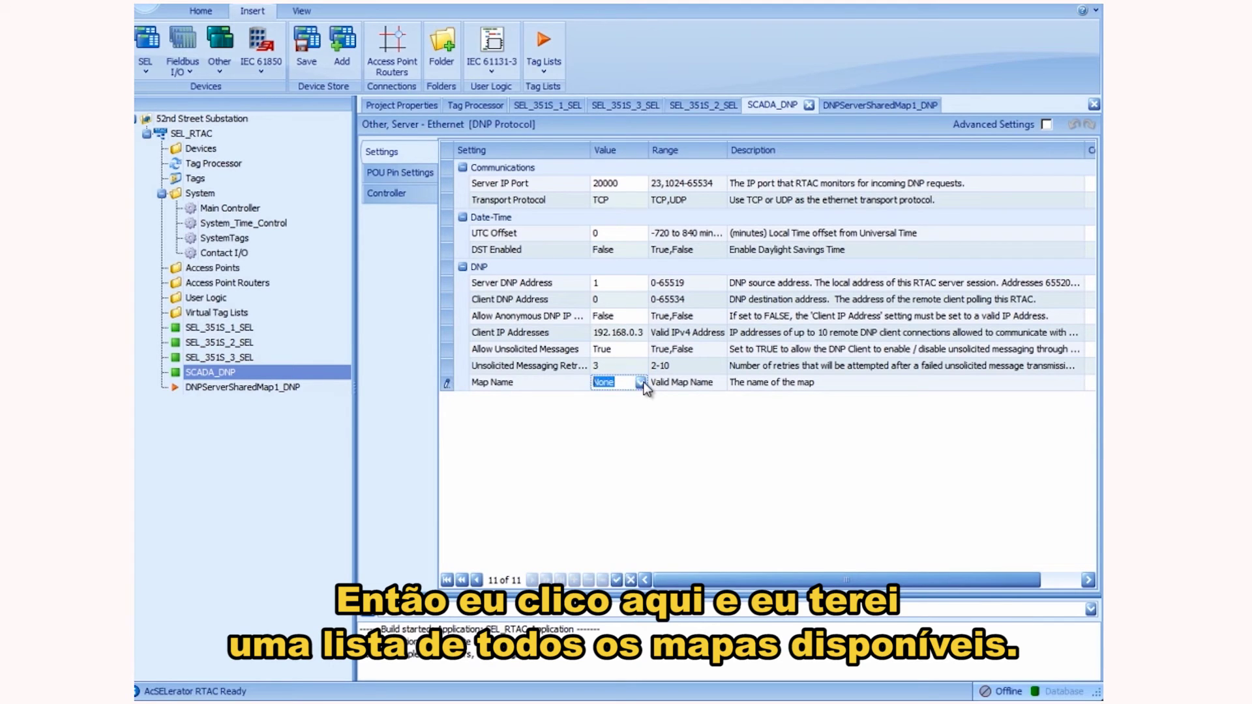
left_click(640, 383)
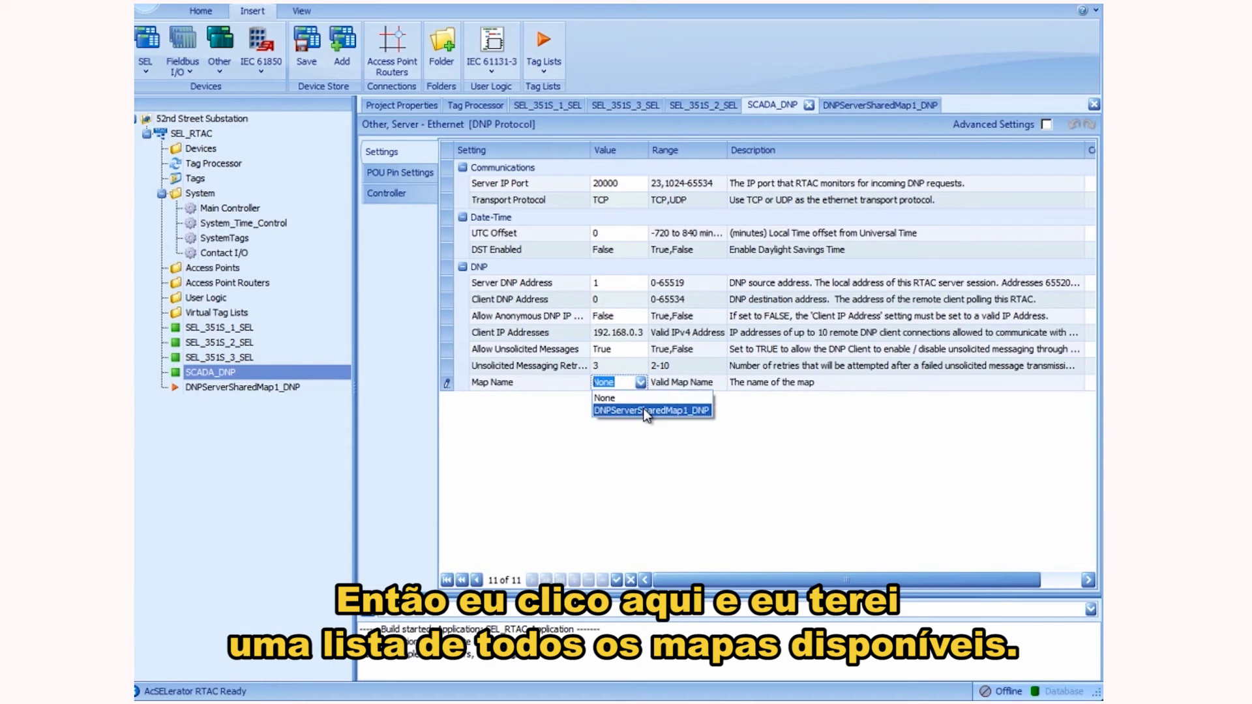
left_click(643, 410)
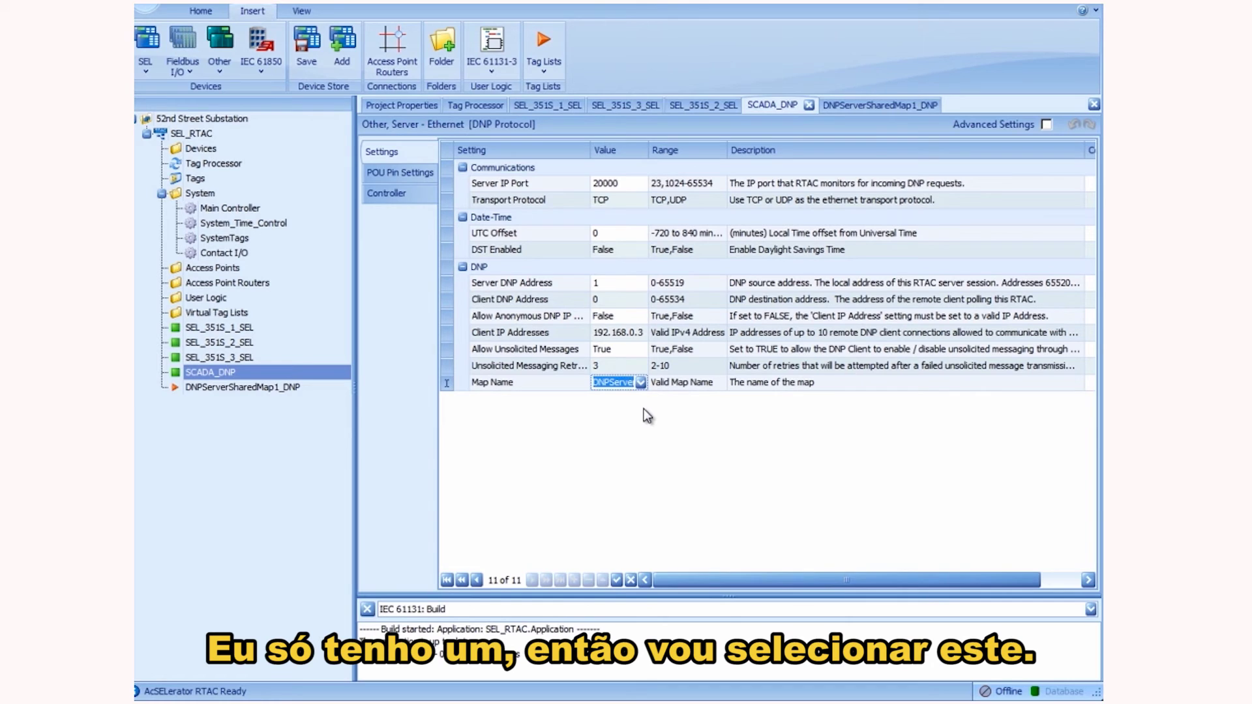
key("ctrl+s")
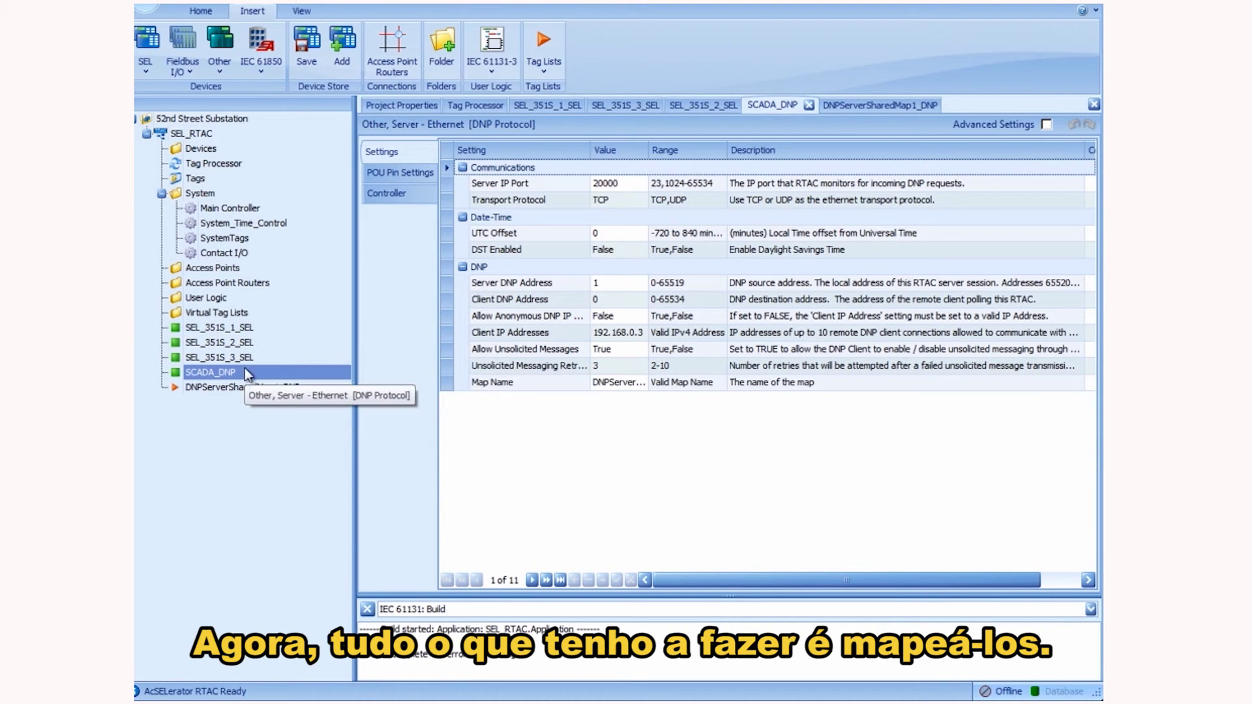
Copy all tags of DNPServerSharedMap1_DNP into the Tag Processor's Destination Tag Name column, starting at statement 25
left_click(242, 390)
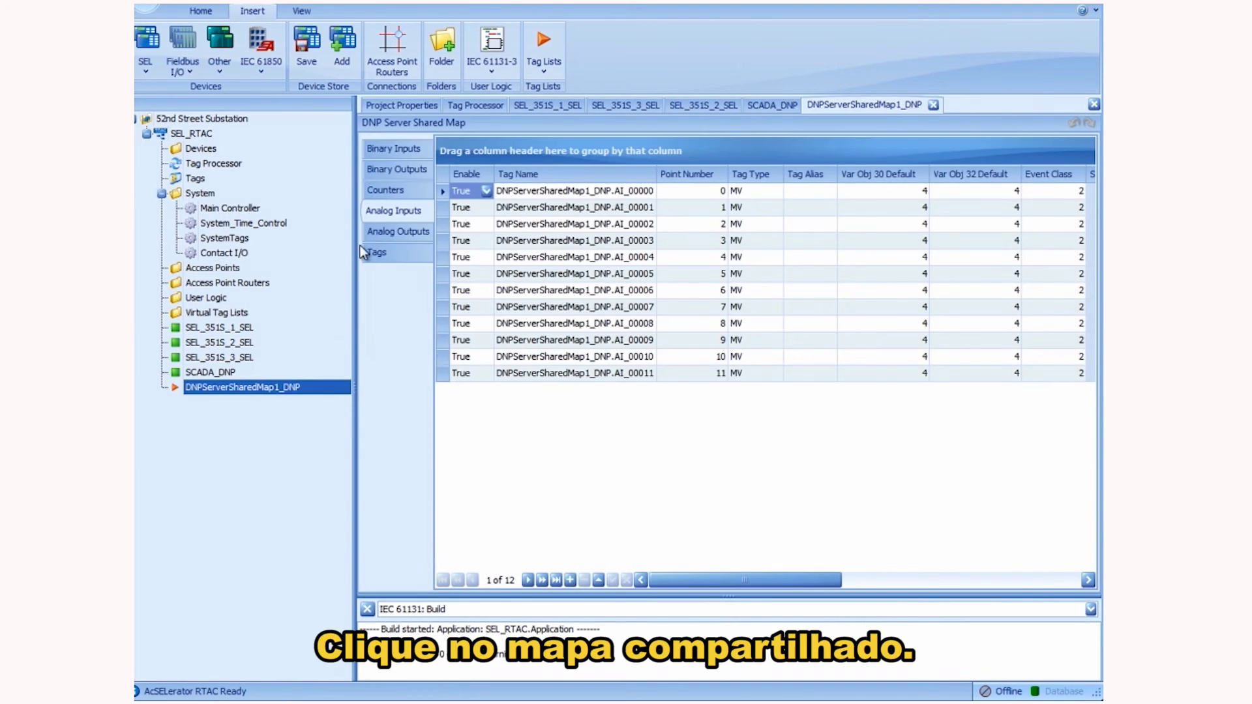
left_click(375, 252)
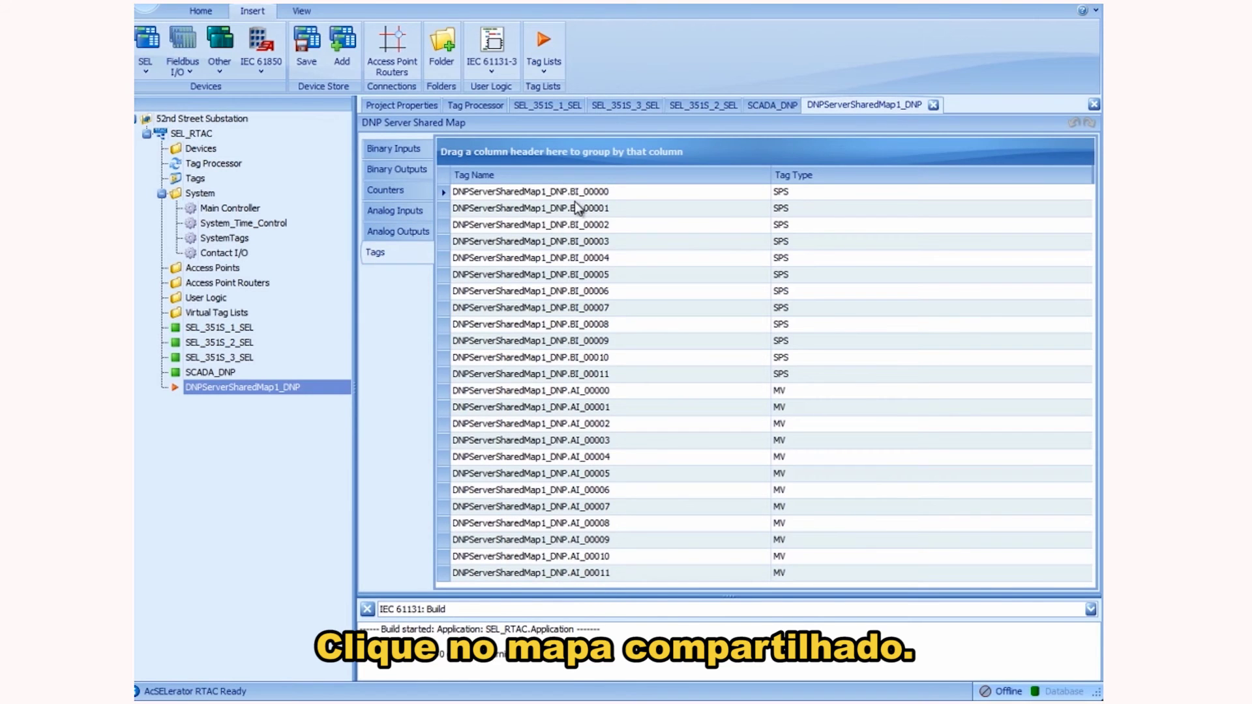
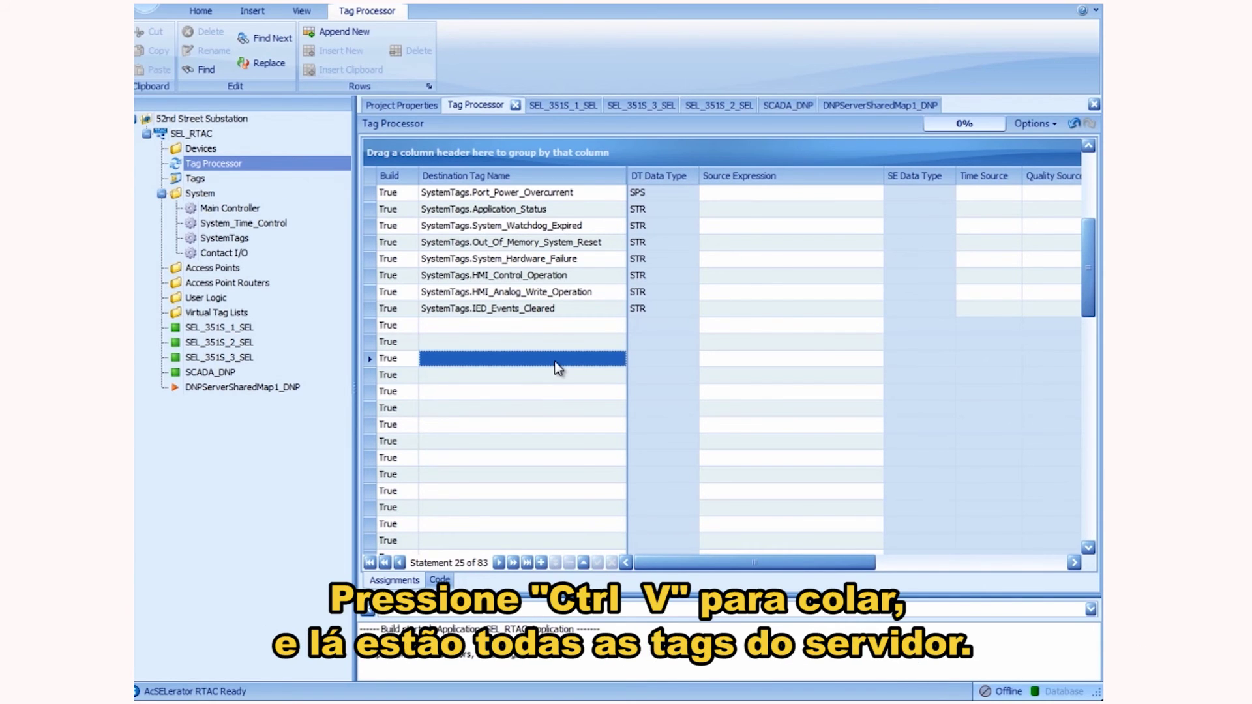
key("ctrl+v")
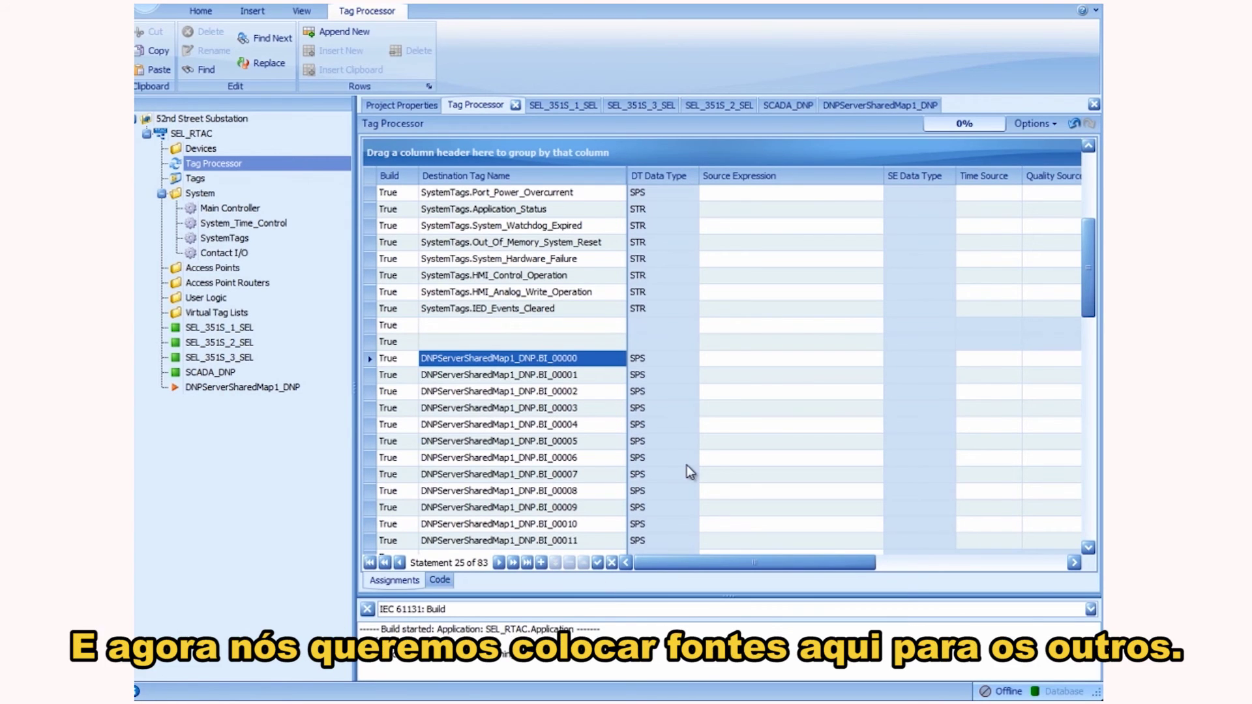
Map the SEL_351S_1_SEL tags FM_INST_52A and FM_INST_TLED11 to TLED13 as source expressions for shared map points BI_00000 to BI_00003
left_click(248, 327)
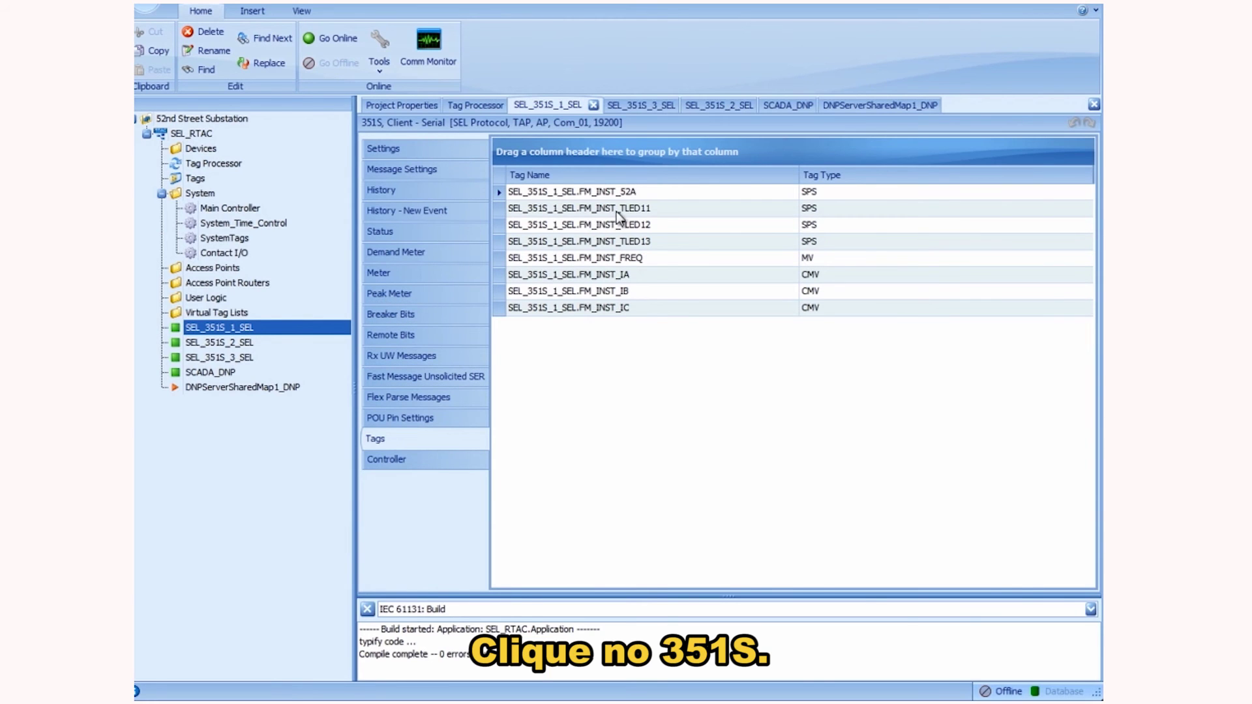
left_click(657, 192)
left_click_drag(657, 193, 658, 237)
left_click(245, 163)
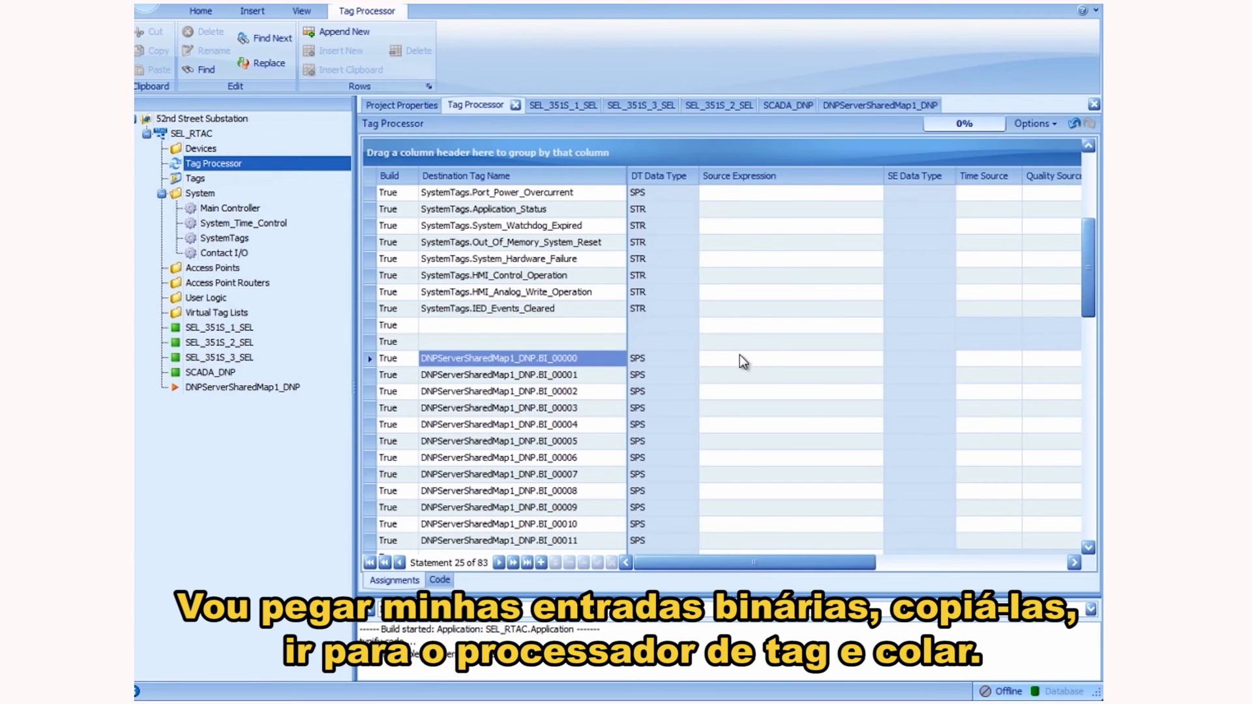
left_click(743, 359)
type("SEL_351S_2_SEL.FM_INST_52A SEL_351S_2_SEL.FM_INST_TLED11 SEL_351S_2_SEL.FM_INST_TLED12 SEL_351S_2_SEL.FM_INST_TLED13")
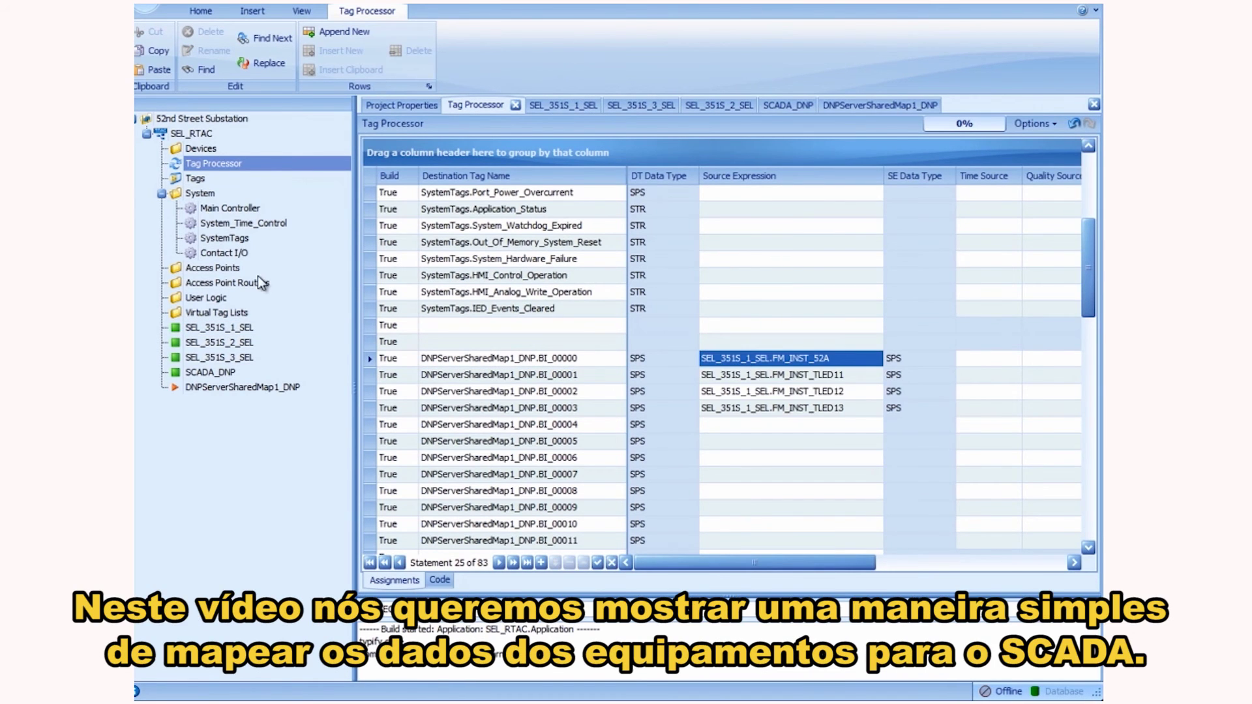
Map the four binary tags of SEL_351S_2_SEL, FM_INST_52A and FM_INST_TLED11 to TLED13, as source expressions for BI_00004 to BI_00007
left_click(208, 344)
left_click_drag(651, 192, 652, 240)
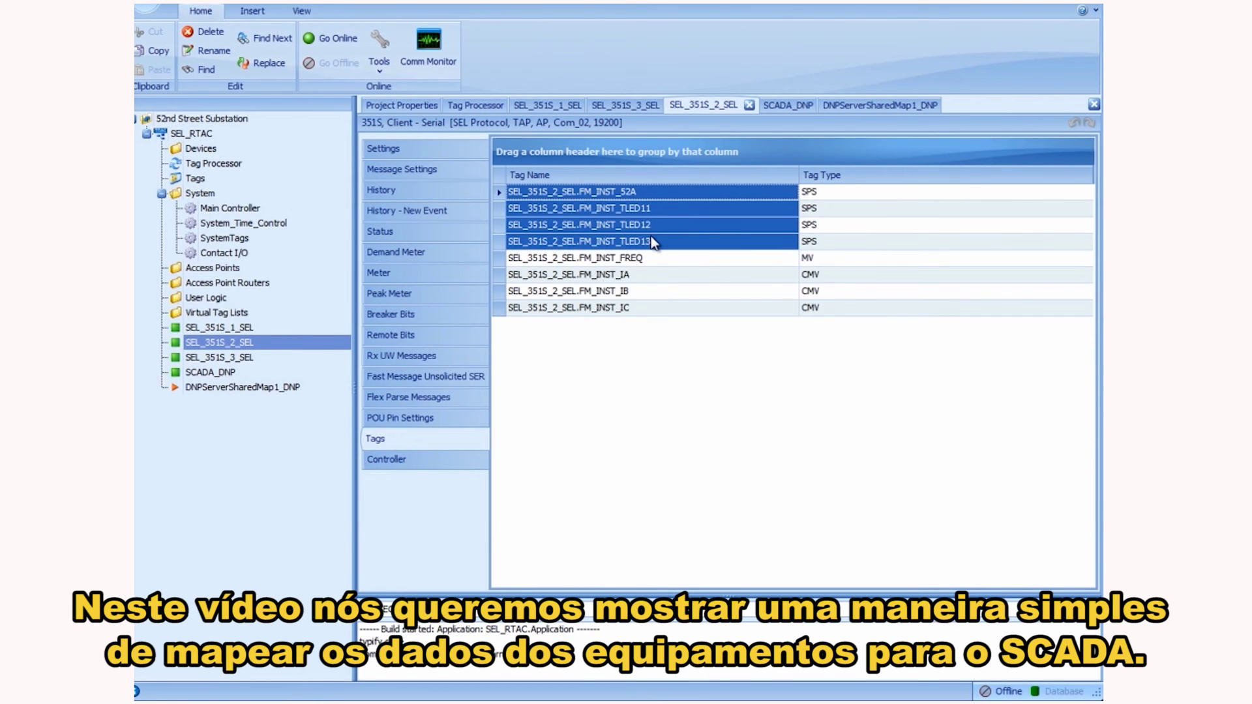
left_click(225, 164)
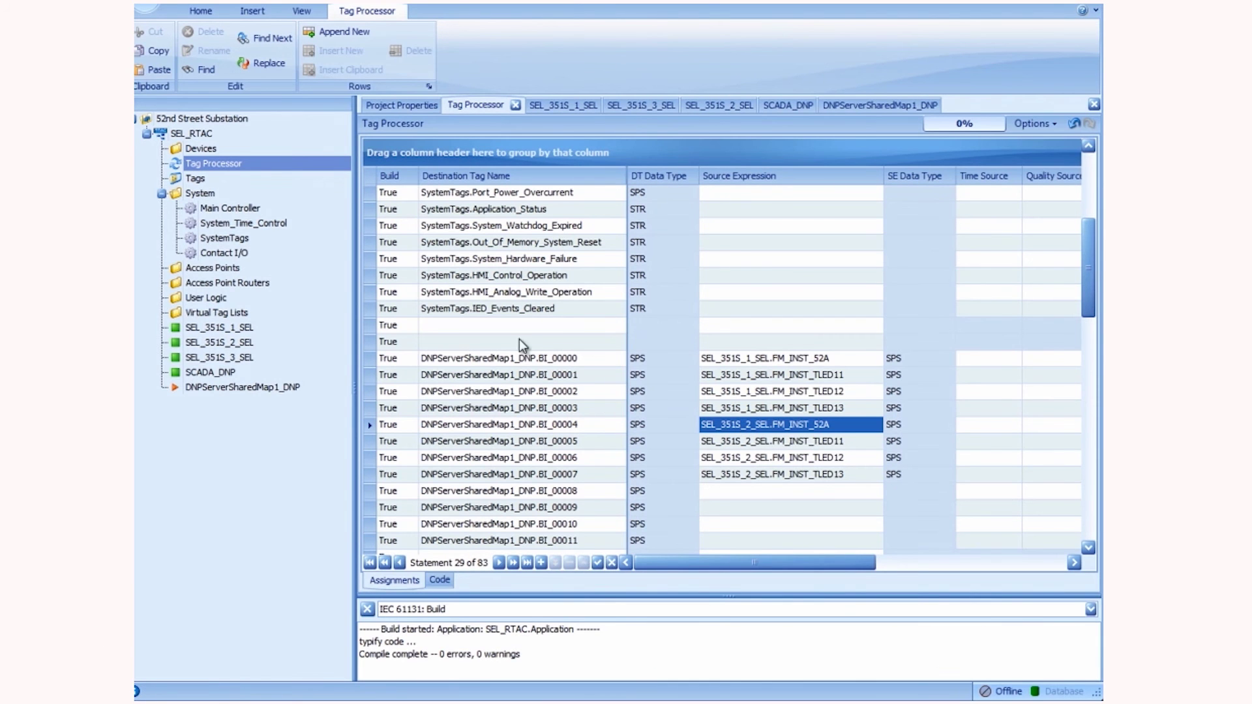
Copy the four SPS tags of SEL_351S_3_SEL into the Tag Processor as source expressions for BI_00008 to BI_00011
left_click(248, 358)
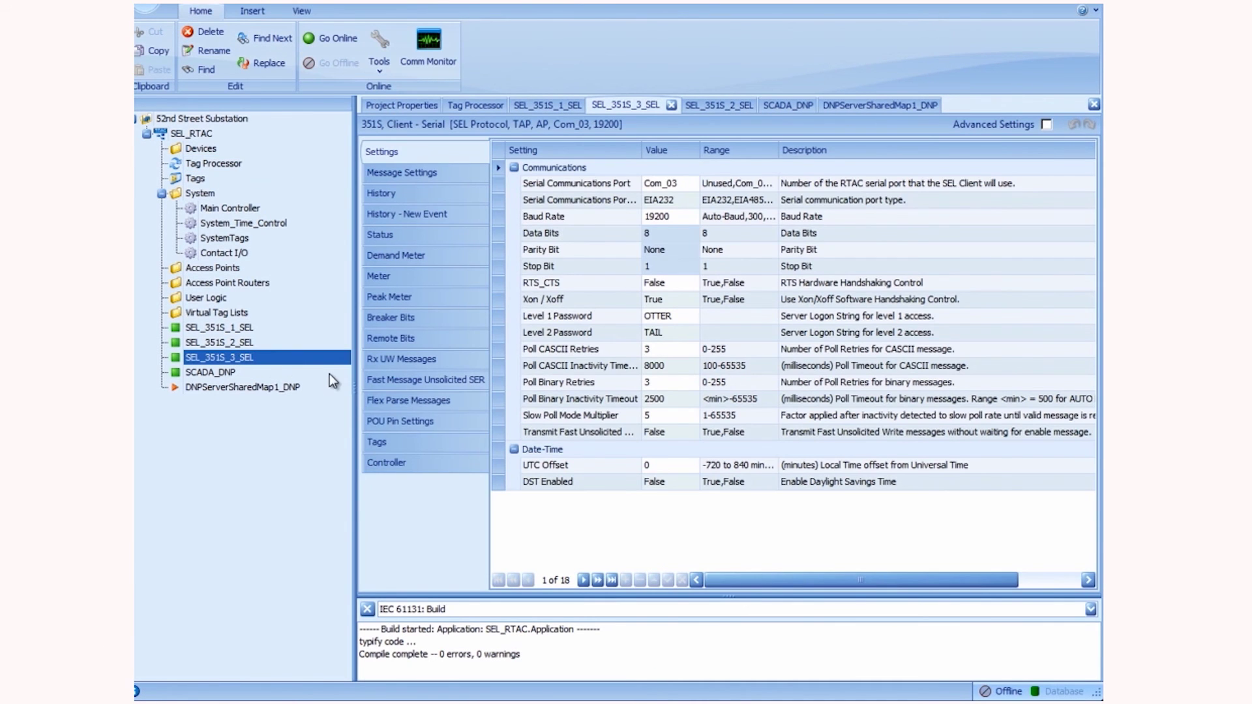
left_click(386, 441)
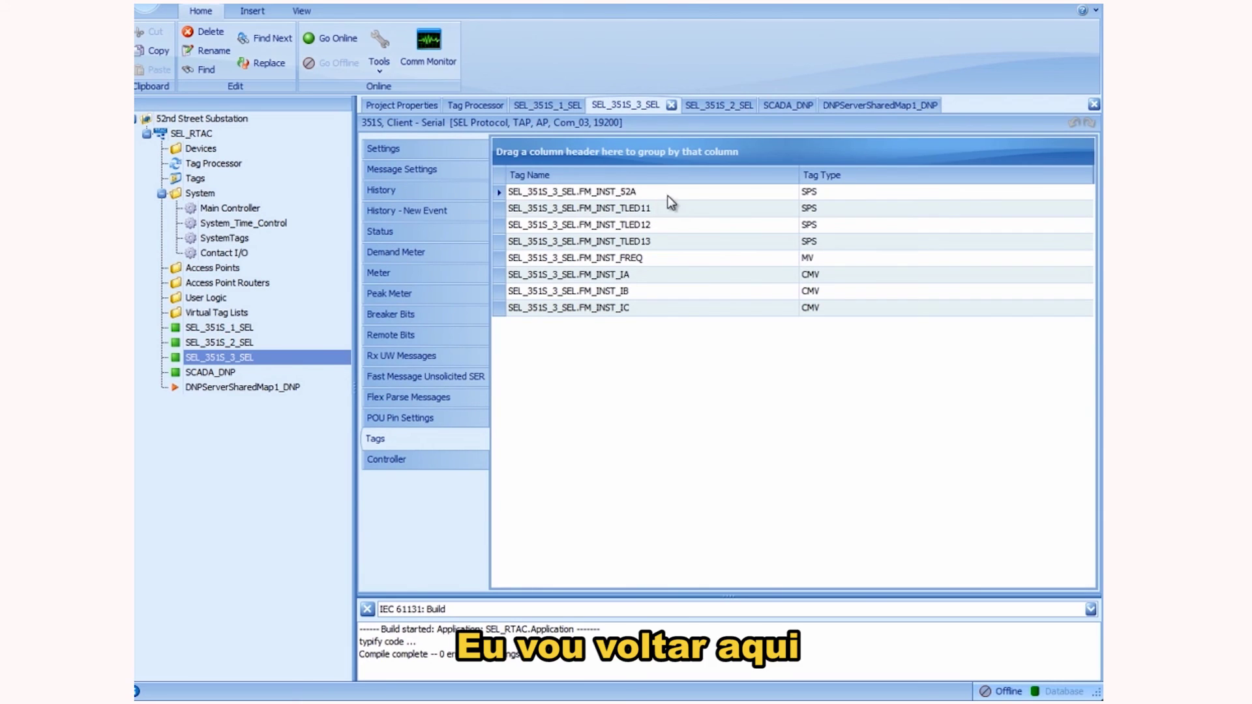
left_click_drag(674, 190, 677, 245)
key("ctrl+c")
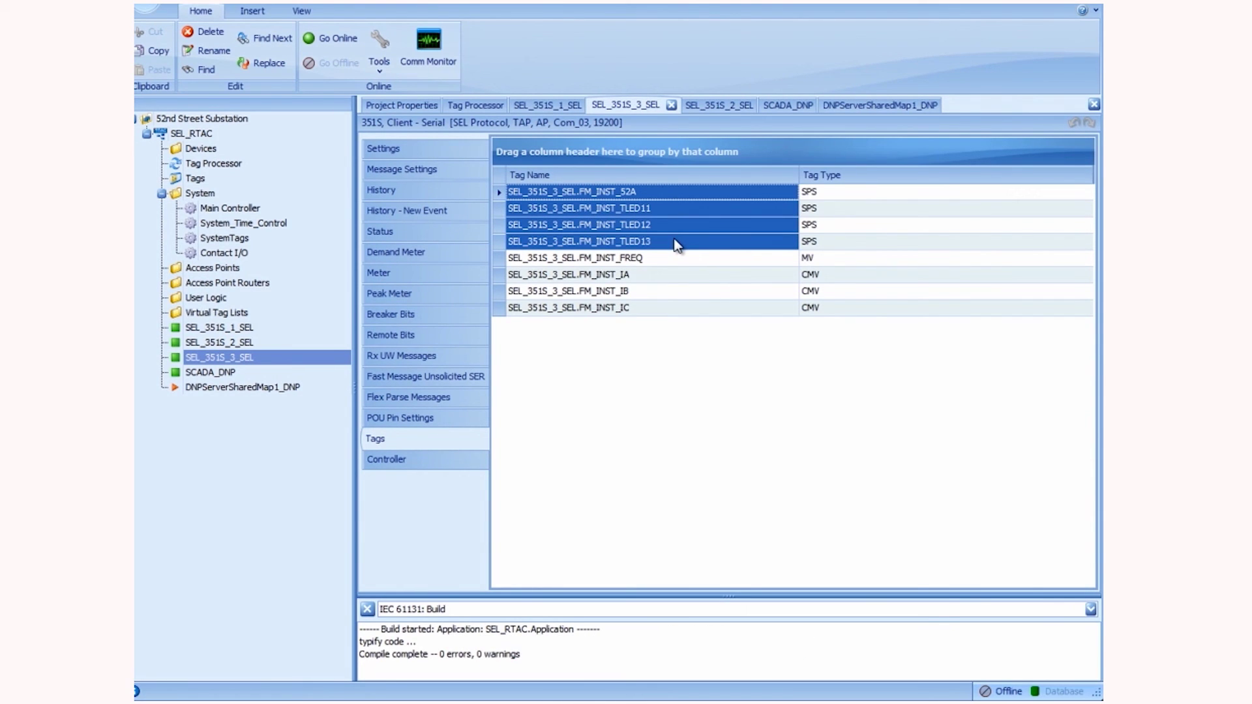
left_click(227, 163)
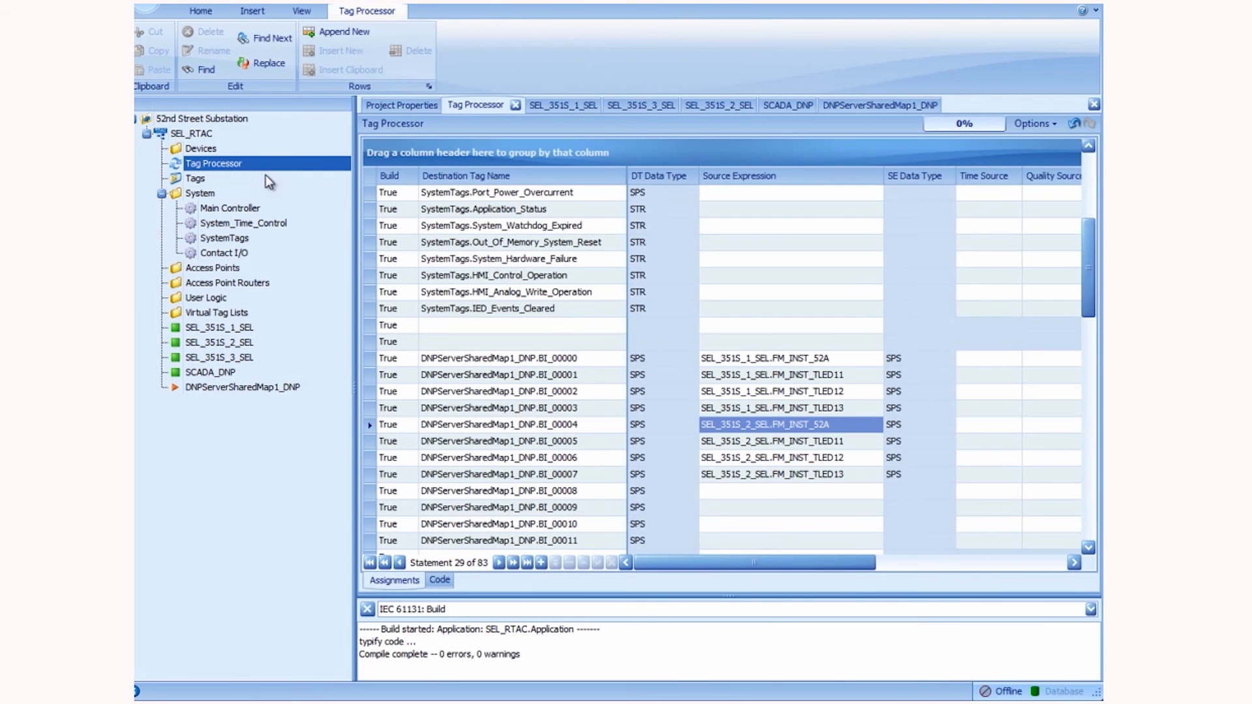
left_click(771, 494)
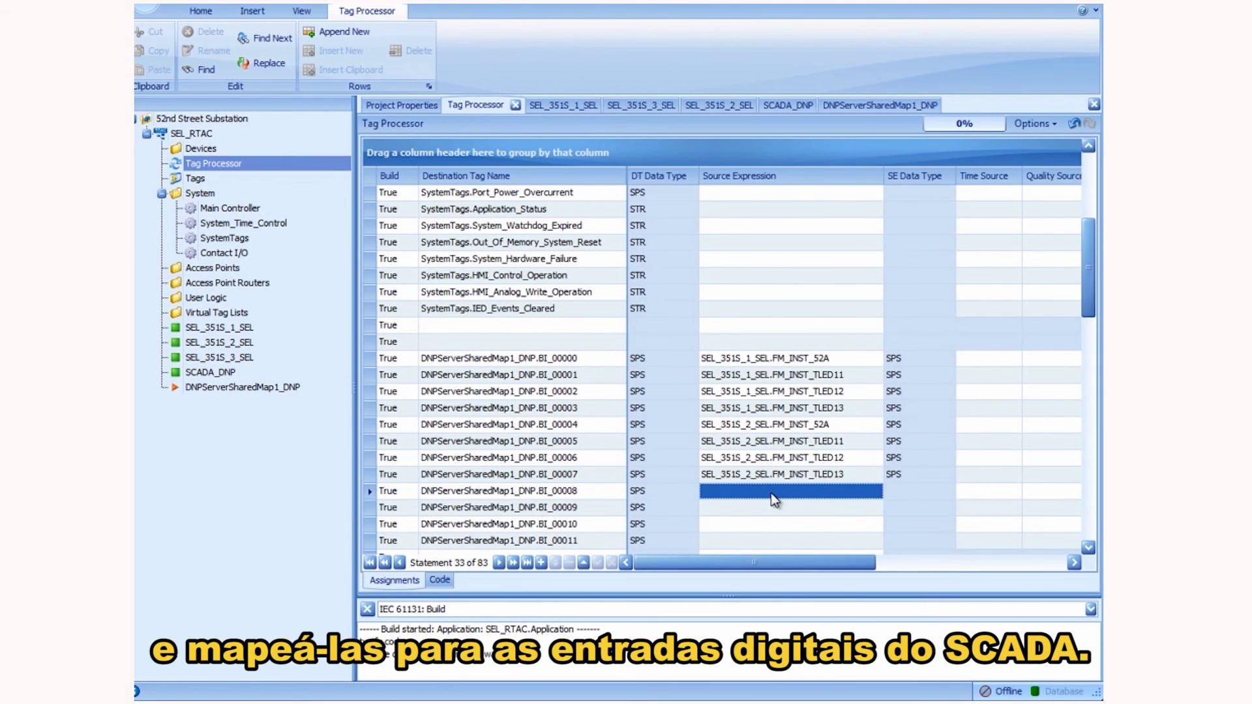
key("ctrl+v")
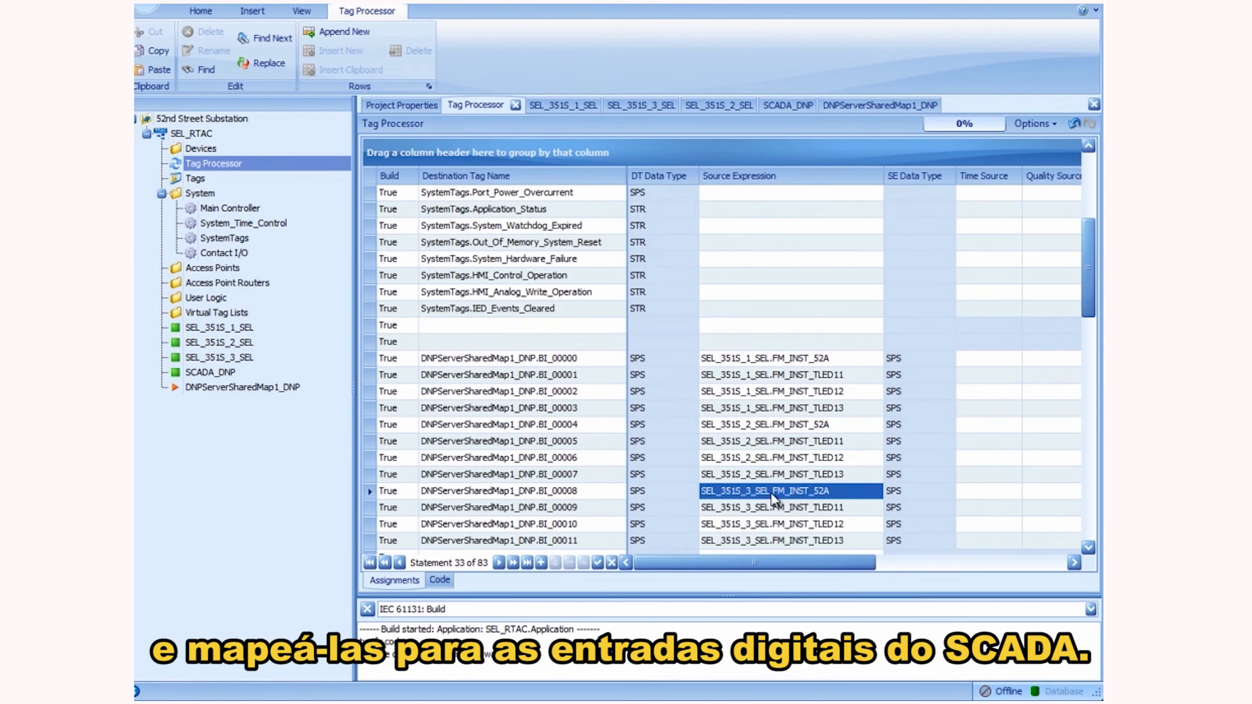